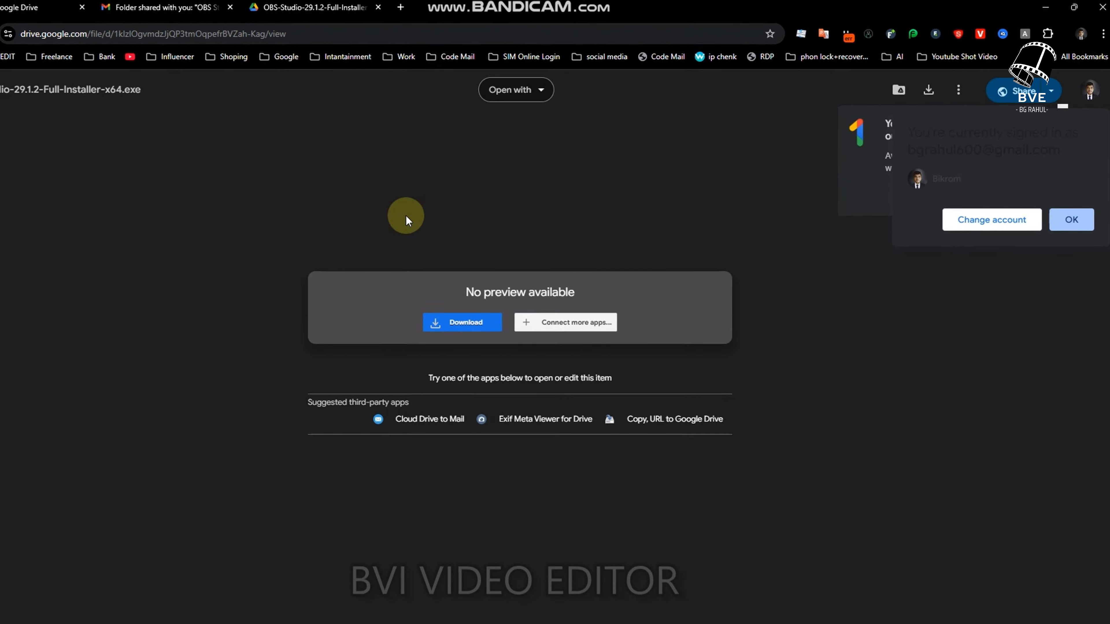
left_click(1044, 247)
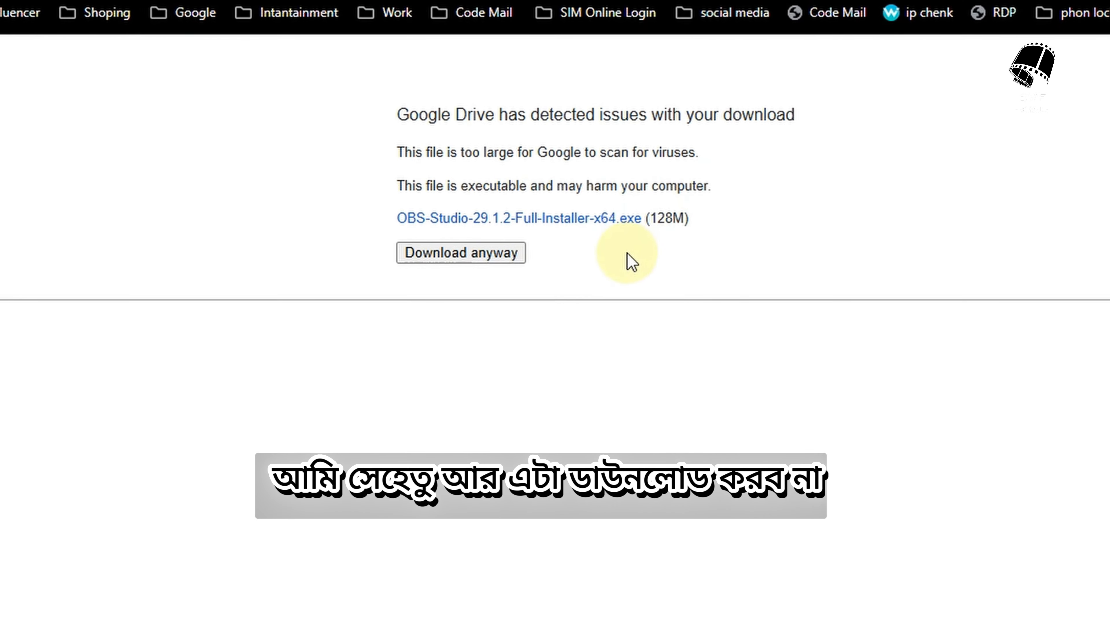
left_click(496, 294)
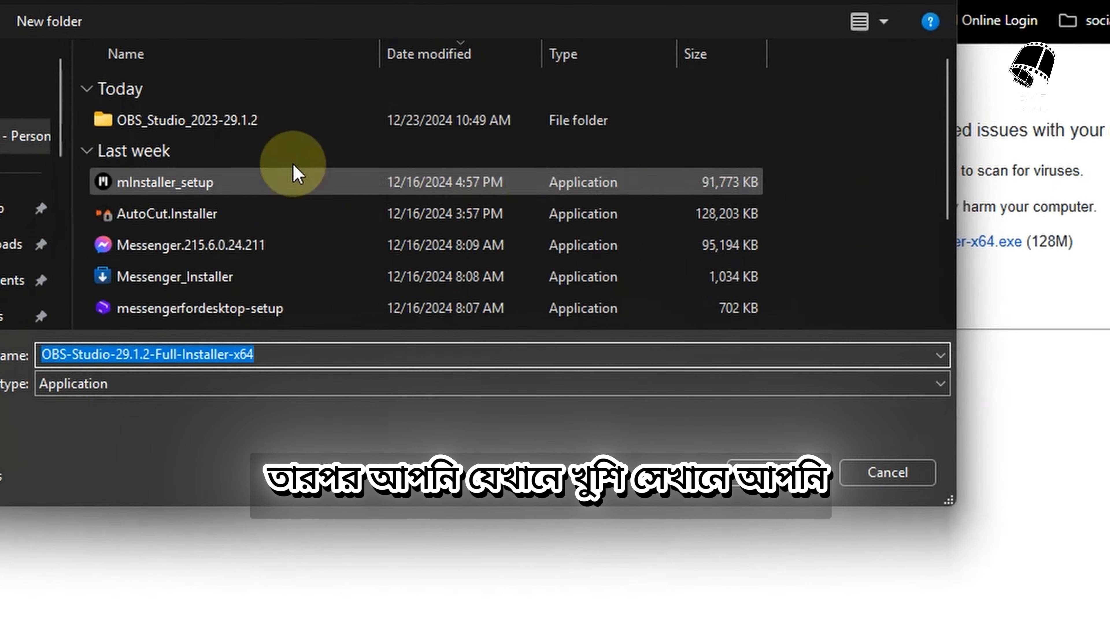
double_click(254, 121)
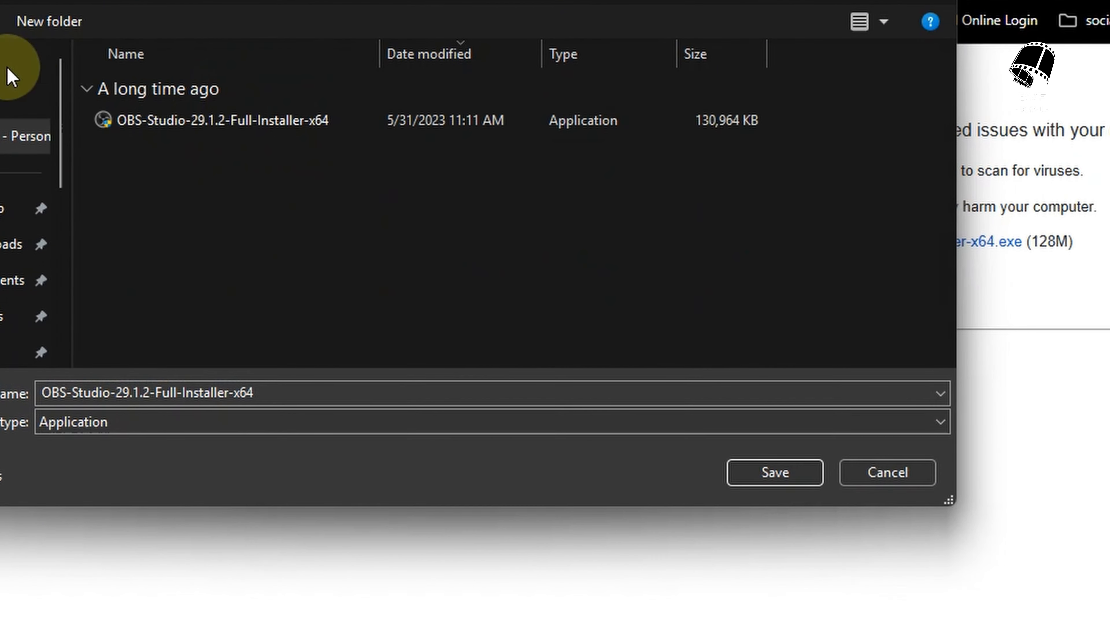
left_click(0, 0)
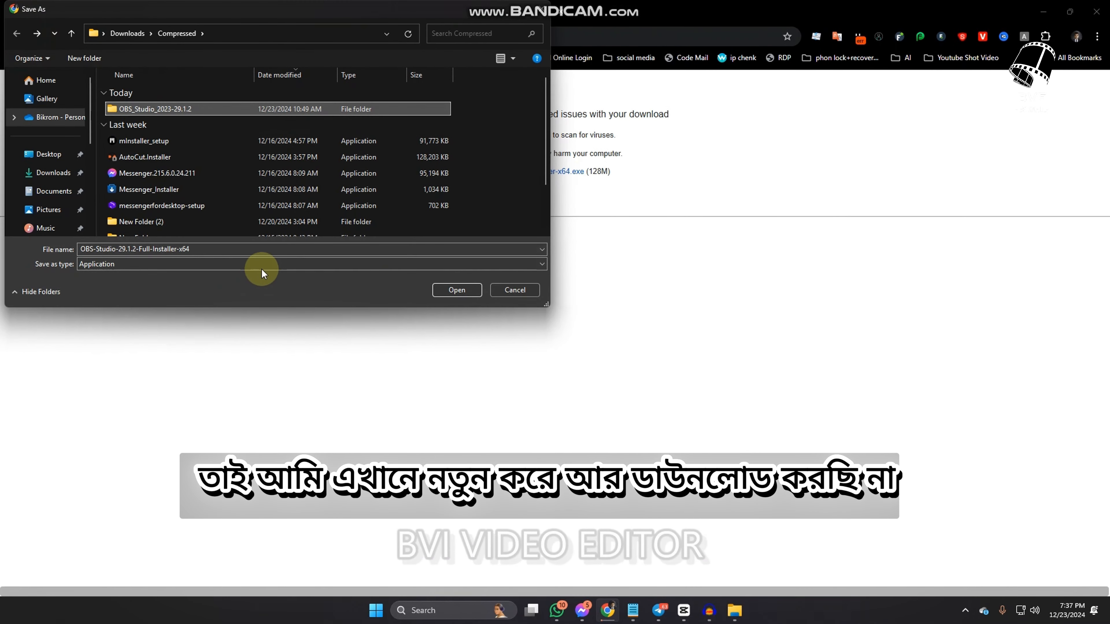
left_click(515, 290)
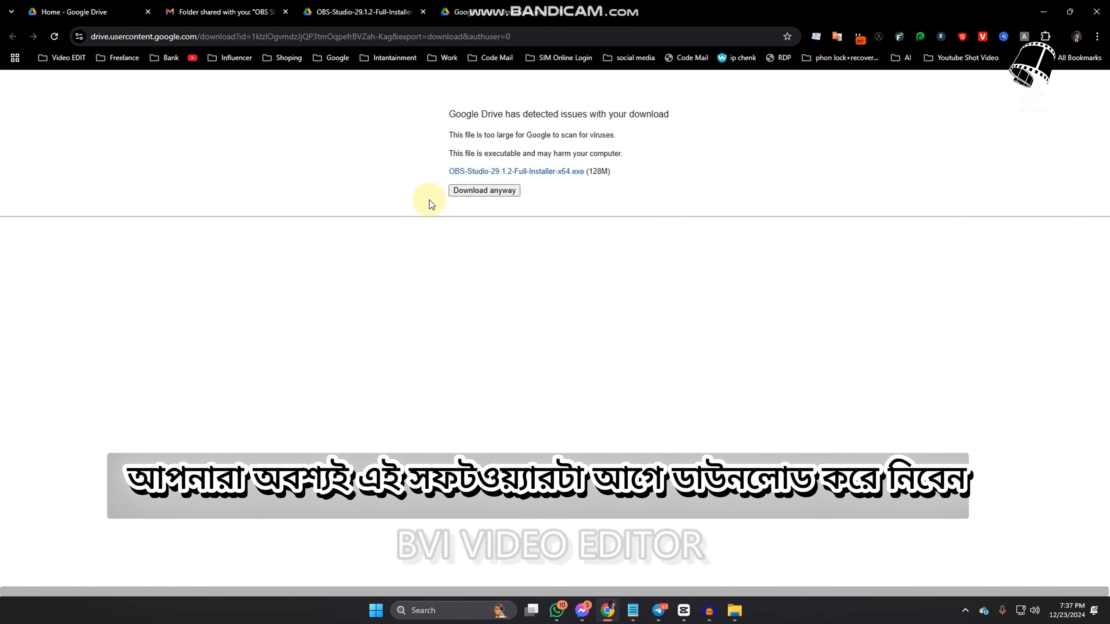
Launch the downloaded OBS Studio 29.1.2 installer and proceed through the welcome and license pages of setup
left_click(485, 196)
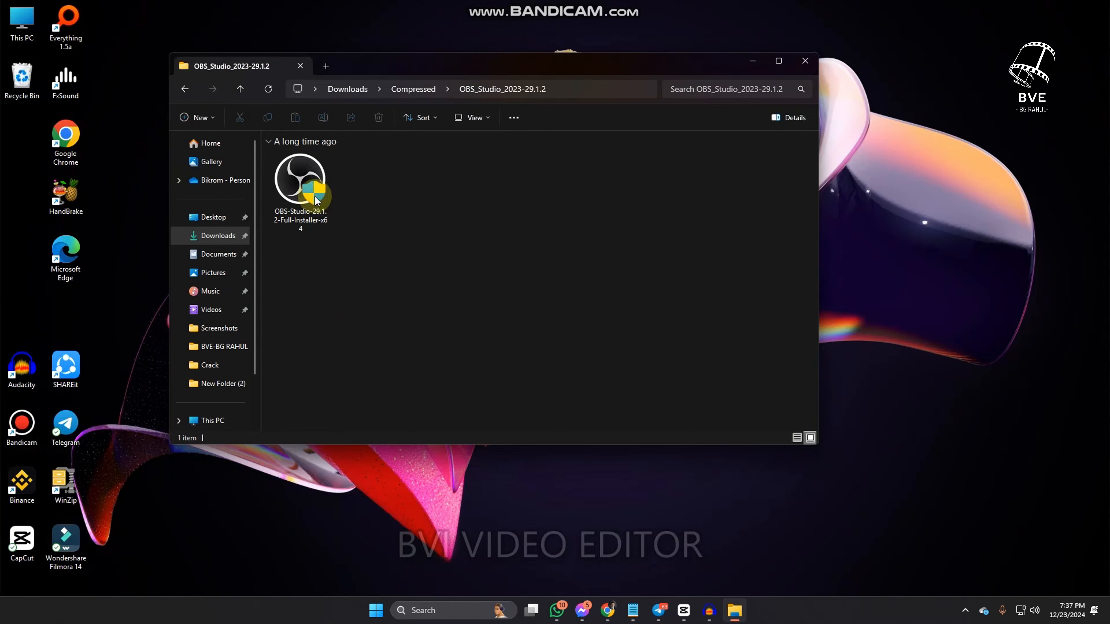
left_click_drag(298, 186, 472, 245)
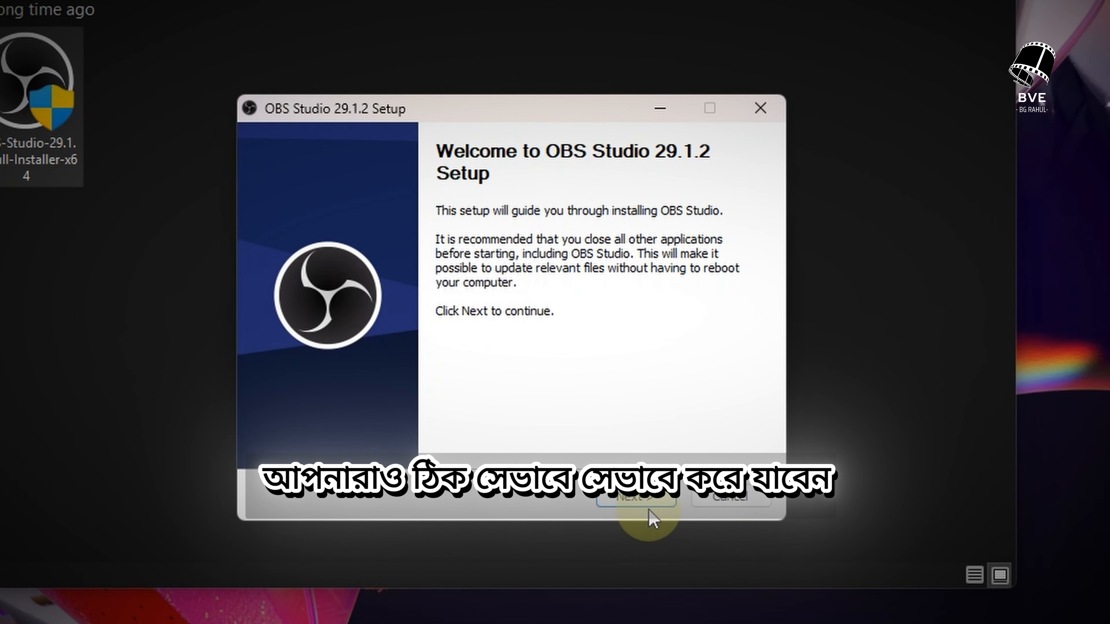
left_click(635, 504)
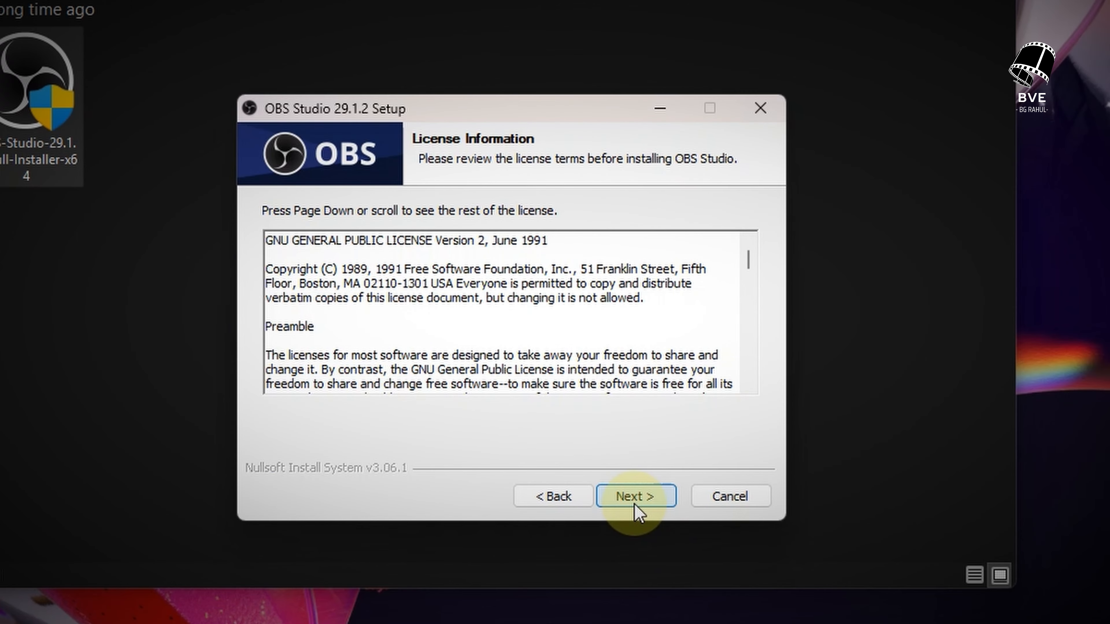
left_click(634, 504)
left_click(634, 497)
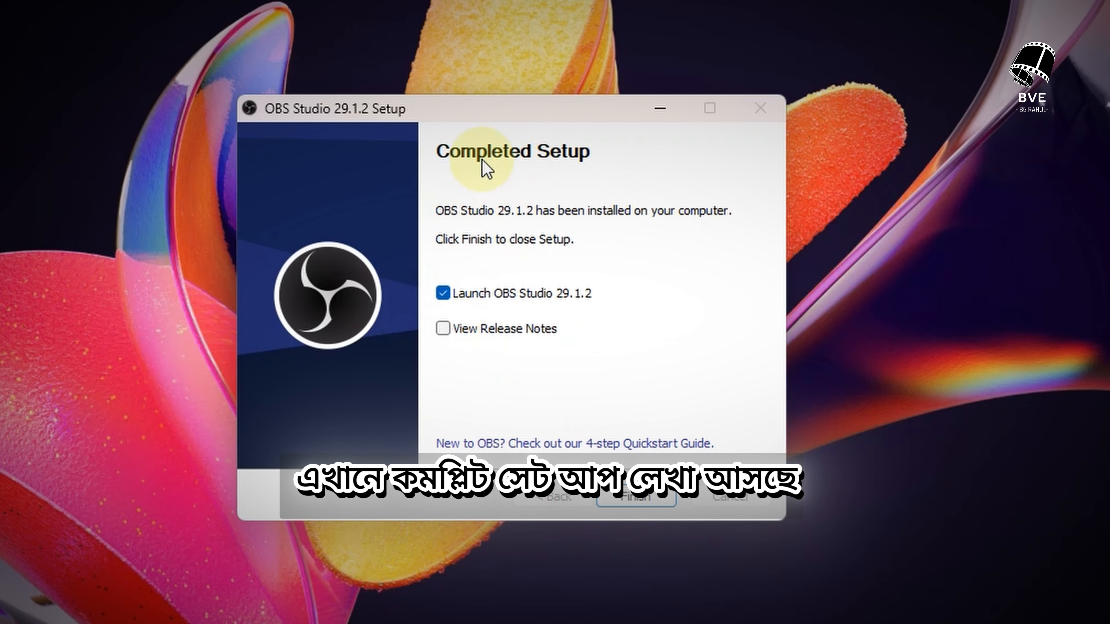
Finish setup with View Release Notes checked, then close the release notes browser window
left_click(443, 332)
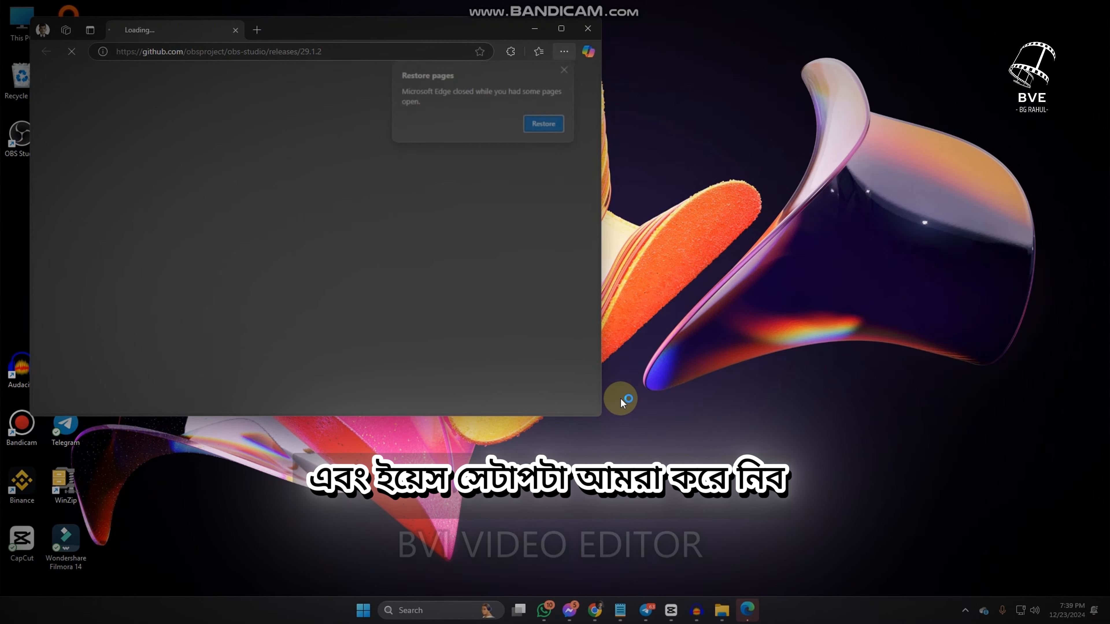
left_click(588, 29)
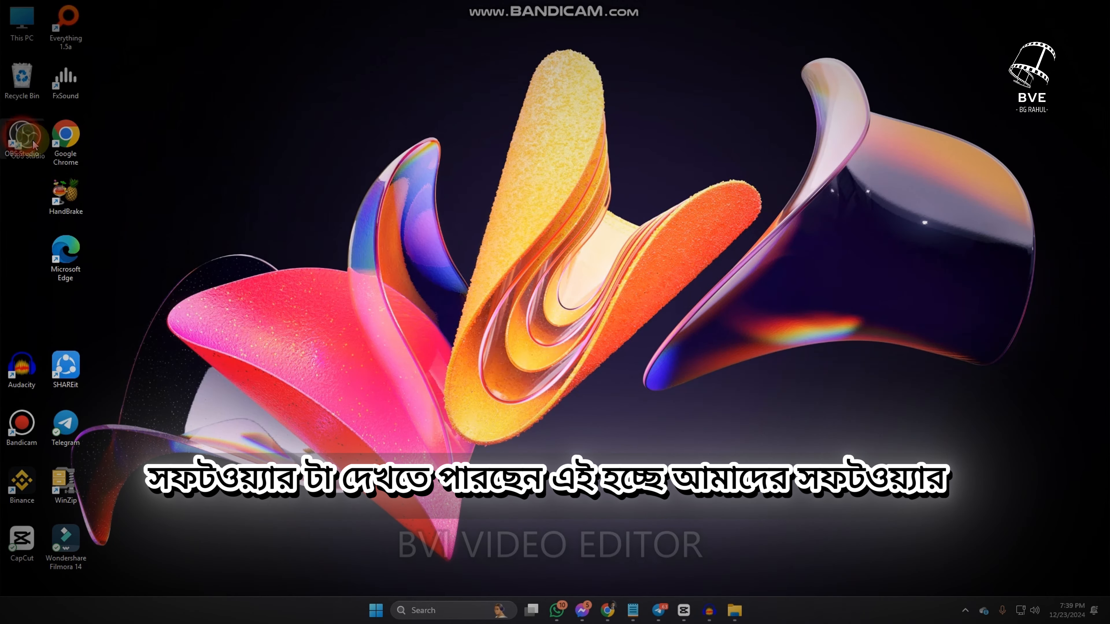
Move the OBS Studio desktop shortcut toward the middle of the desktop and launch OBS Studio from it
left_click_drag(22, 137, 314, 199)
left_click_drag(520, 202, 517, 202)
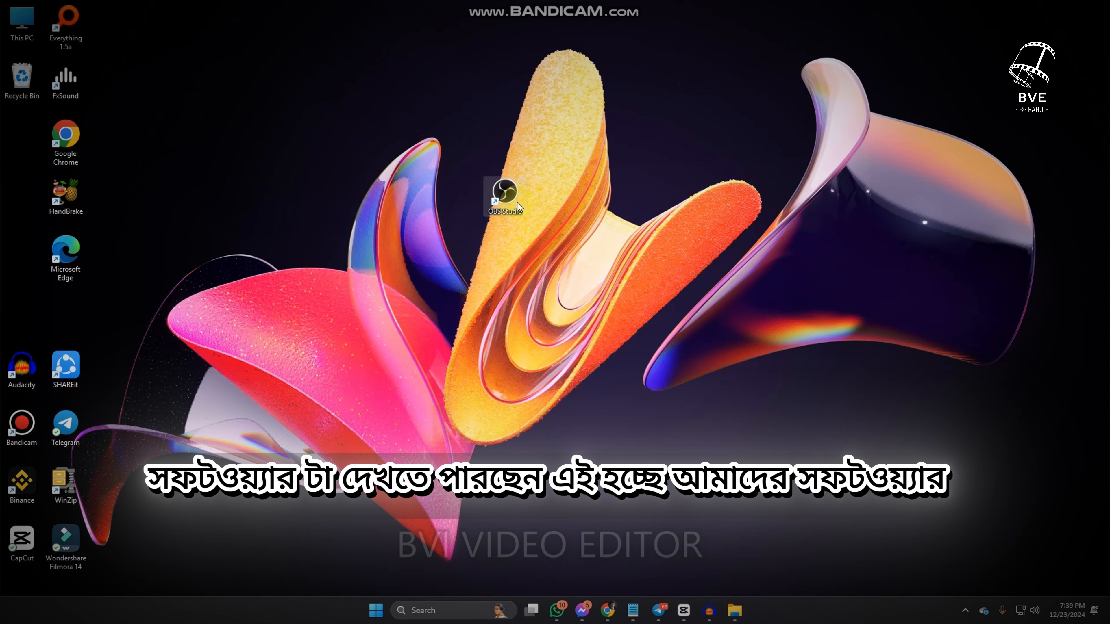
double_click(519, 201)
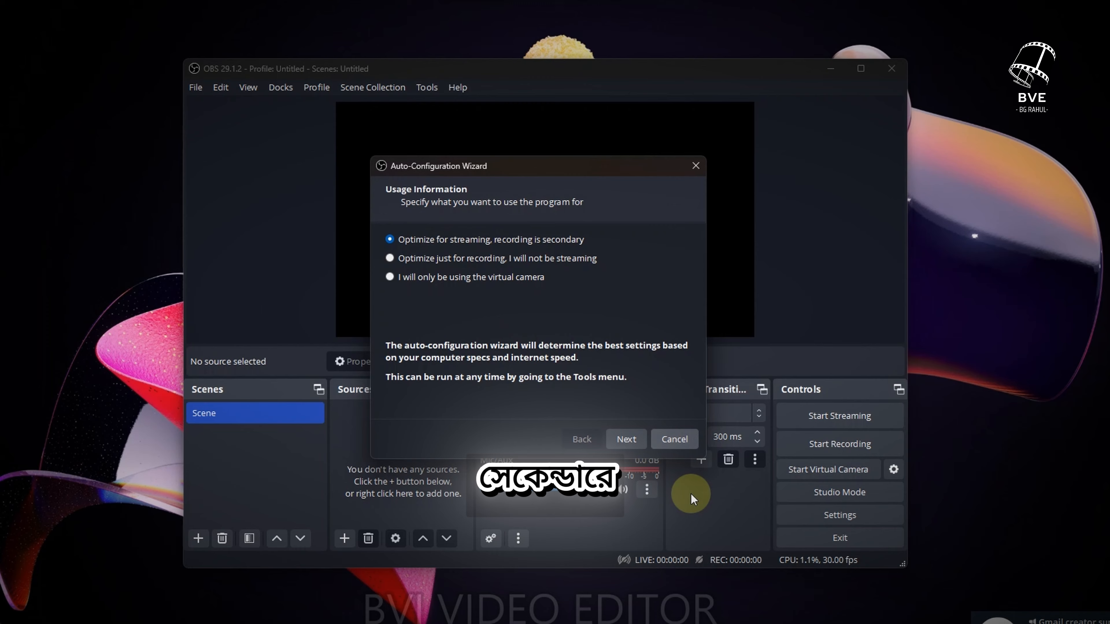
In the Auto-Configuration Wizard, keep streaming optimization and FPS 'Either 60 or 30, but prefer 60 when possible', and continue
left_click(633, 441)
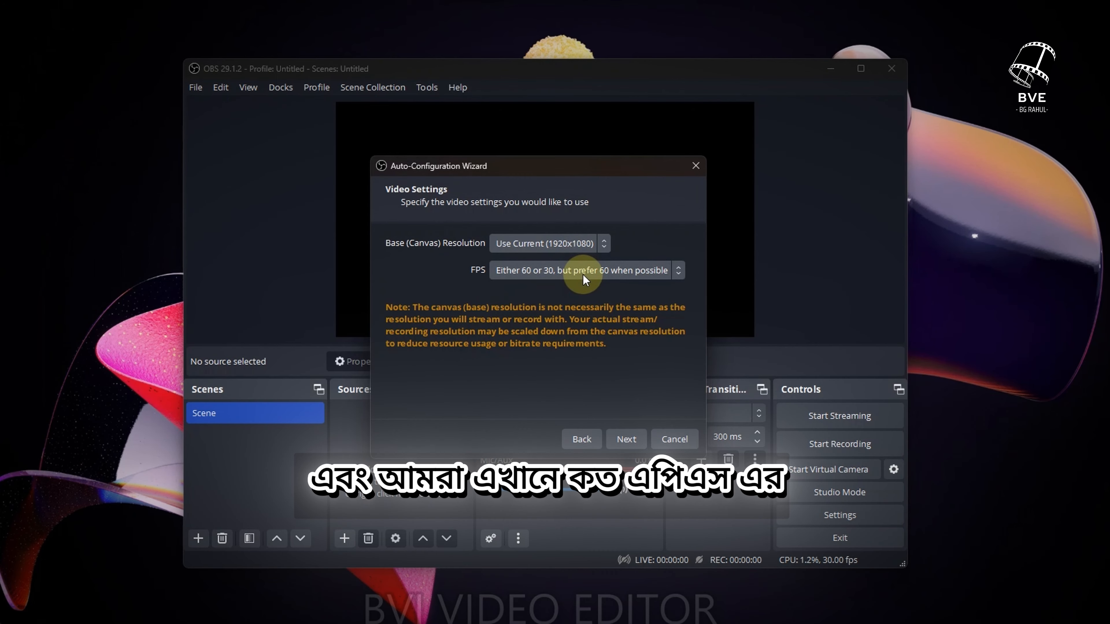
left_click(584, 275)
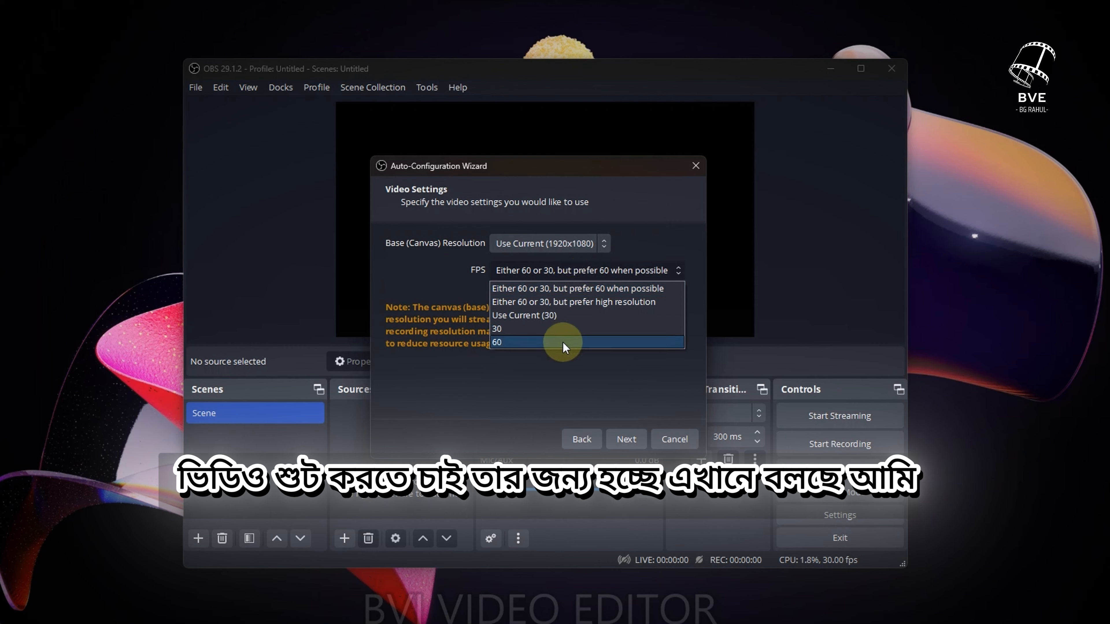
left_click(583, 288)
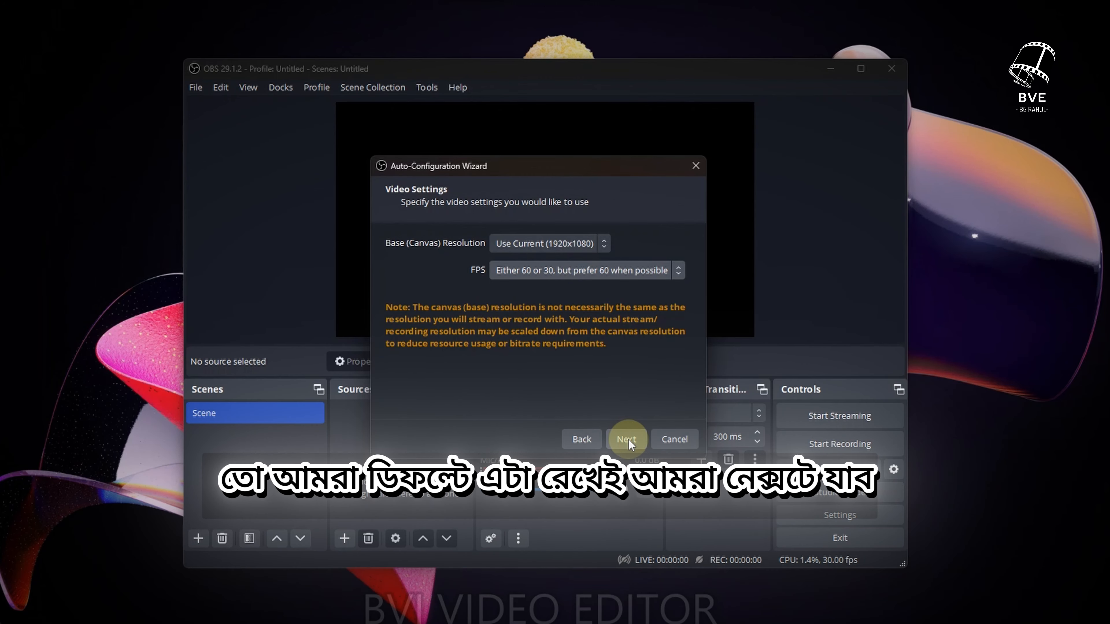
left_click(629, 439)
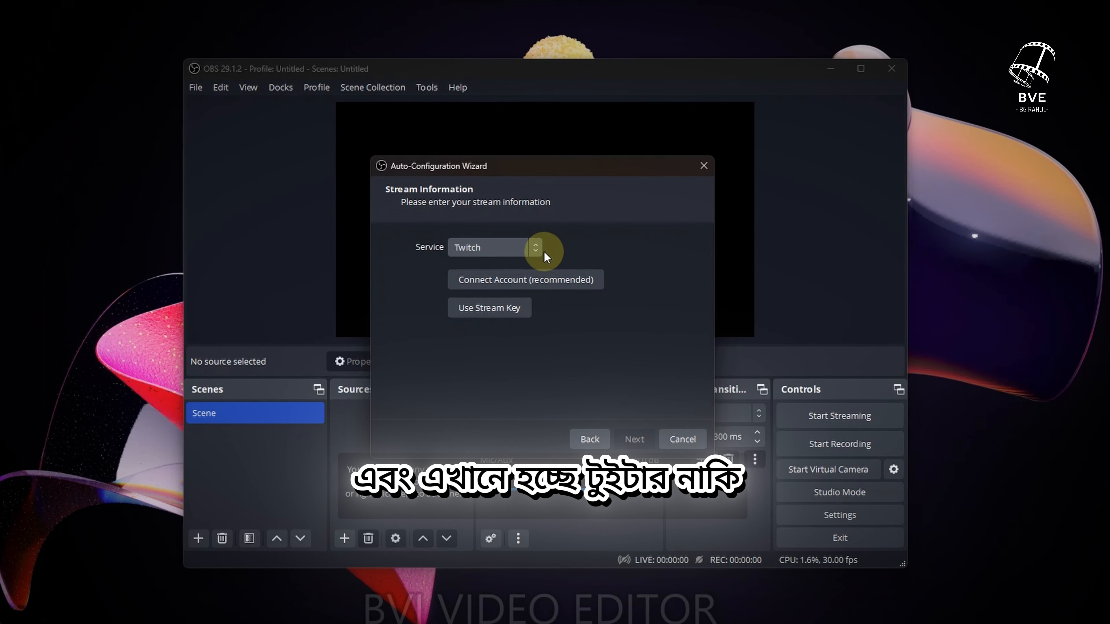
Set the streaming service to YouTube - RTMPS and authorize OBS Studio to access the Google account
left_click(534, 247)
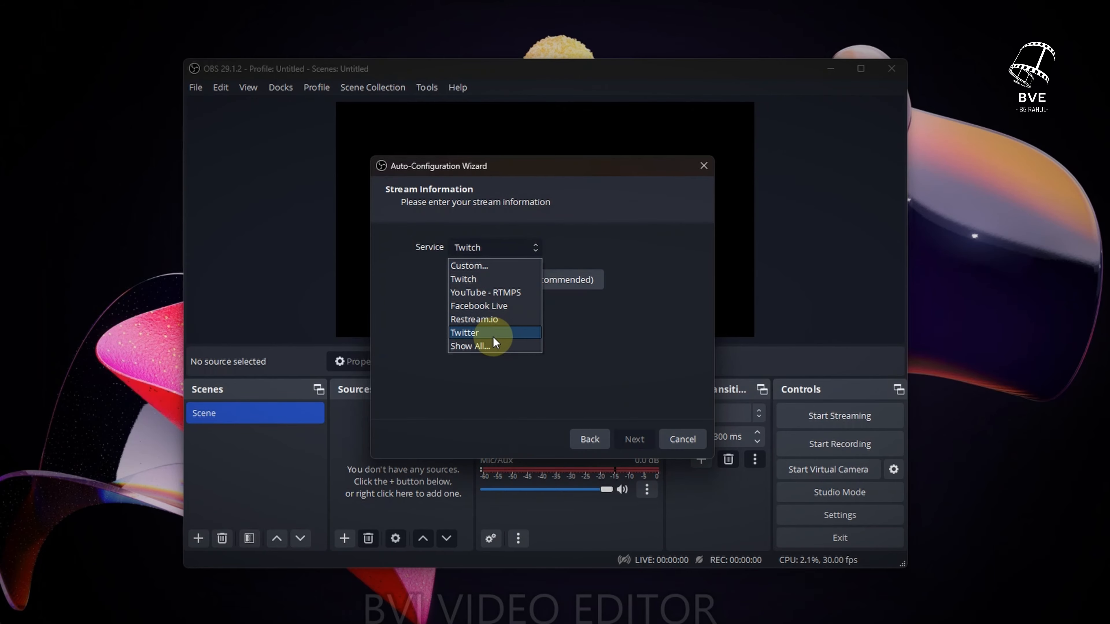
left_click(491, 292)
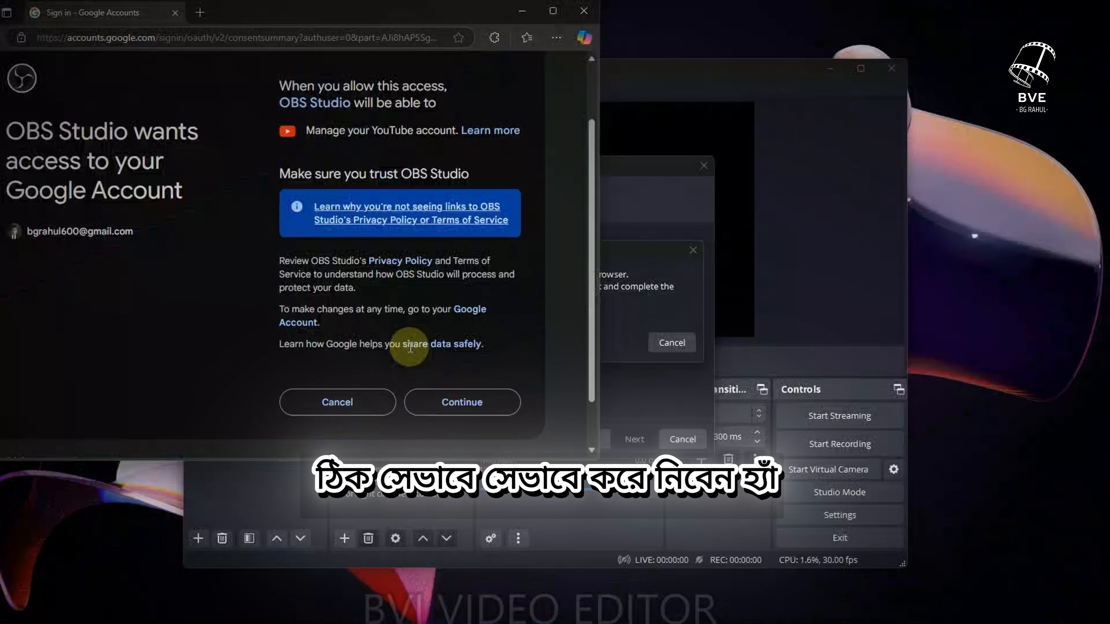
scroll(406, 341, "down", 2)
left_click(455, 349)
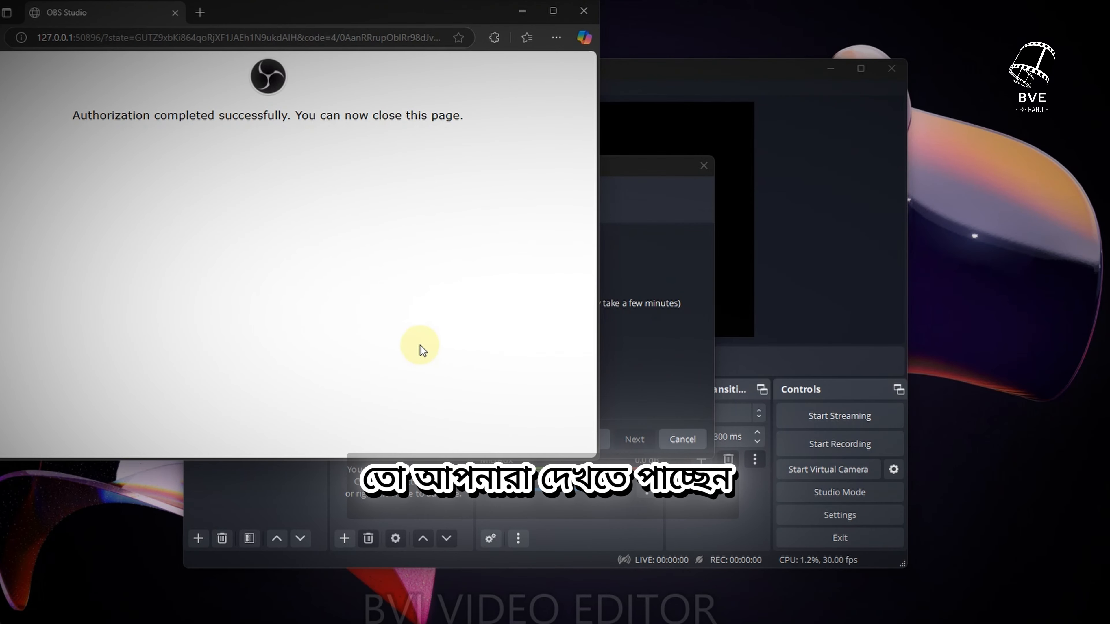
Return from the authorization page to the wizard, continue to the final results and apply the recommended settings
left_click(87, 117)
left_click_drag(88, 116, 379, 124)
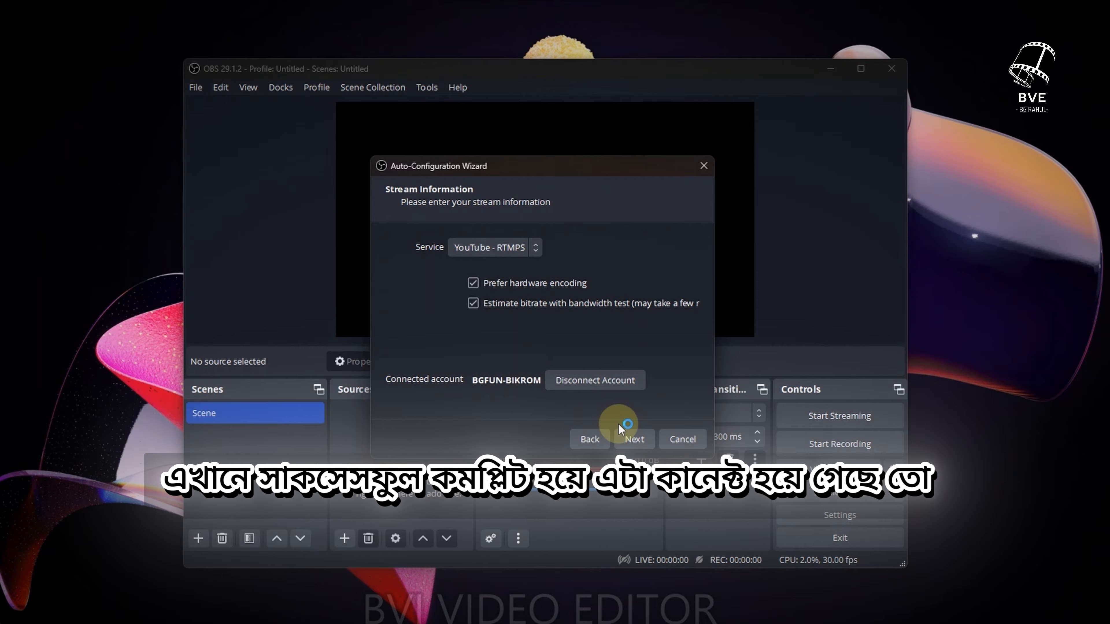
left_click(636, 439)
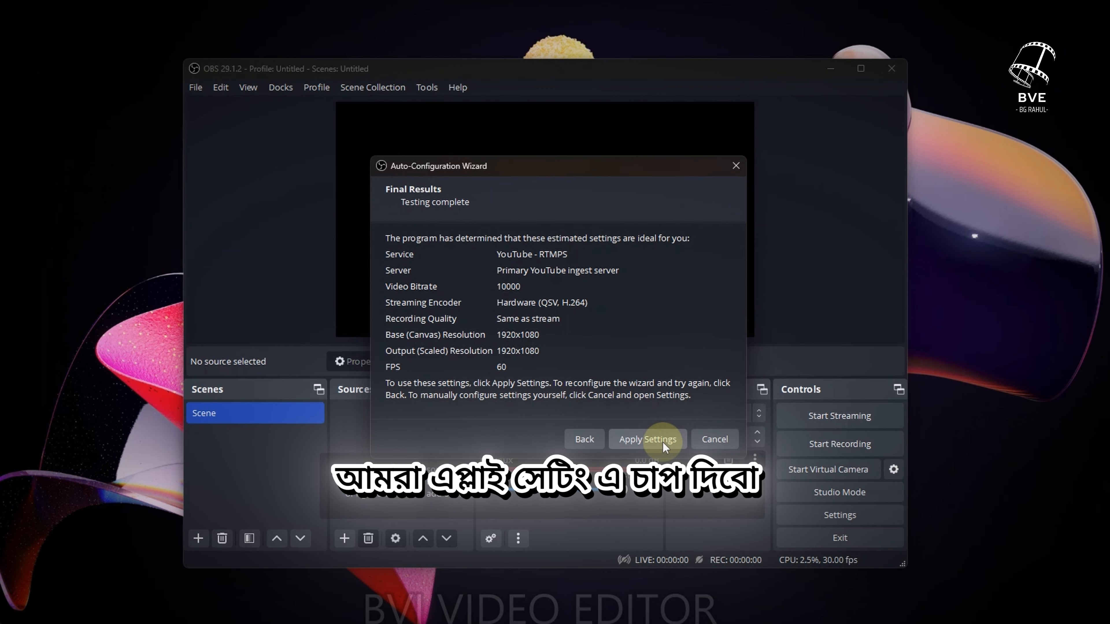
left_click(660, 439)
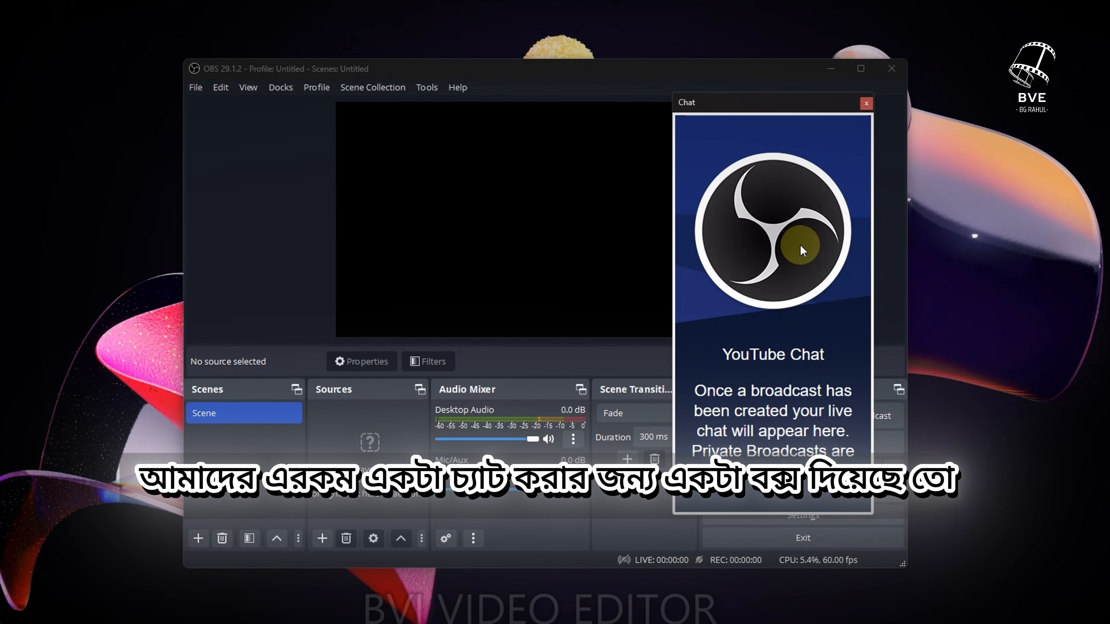
Close the YouTube Chat dock and dismiss the closing notice with Do not show again checked
left_click(869, 104)
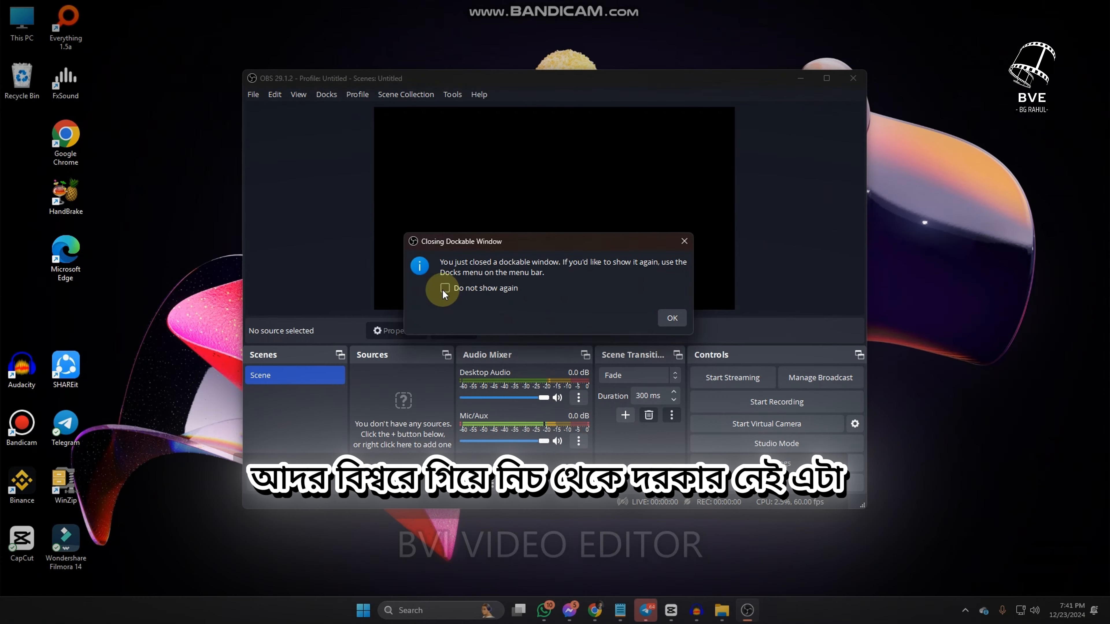
left_click(418, 311)
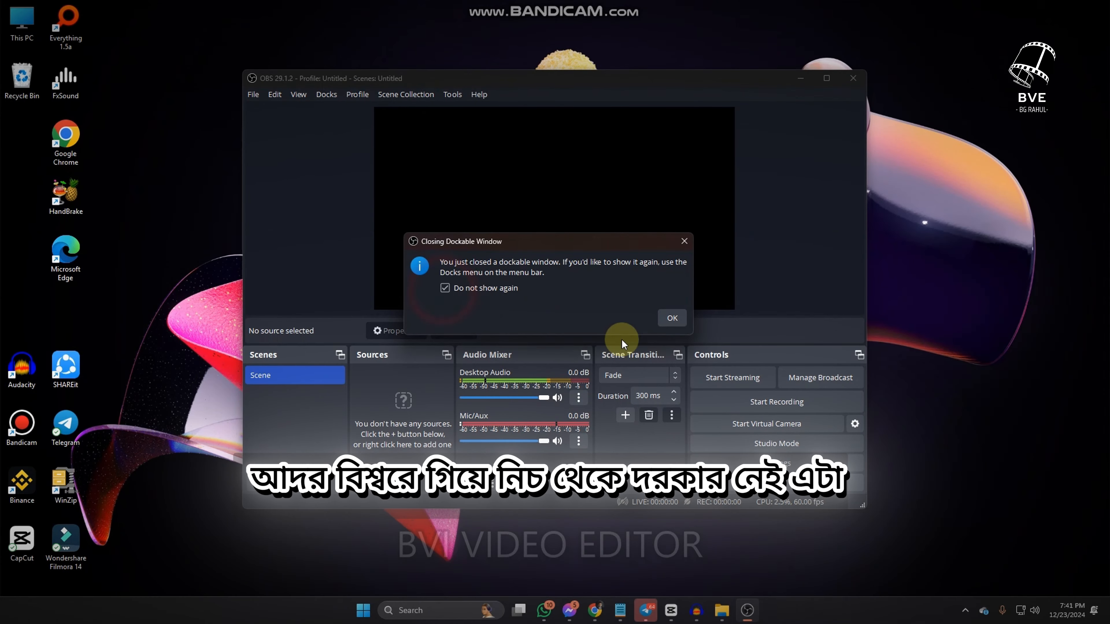
left_click(672, 319)
Enlarge the OBS Studio window
left_click(827, 78)
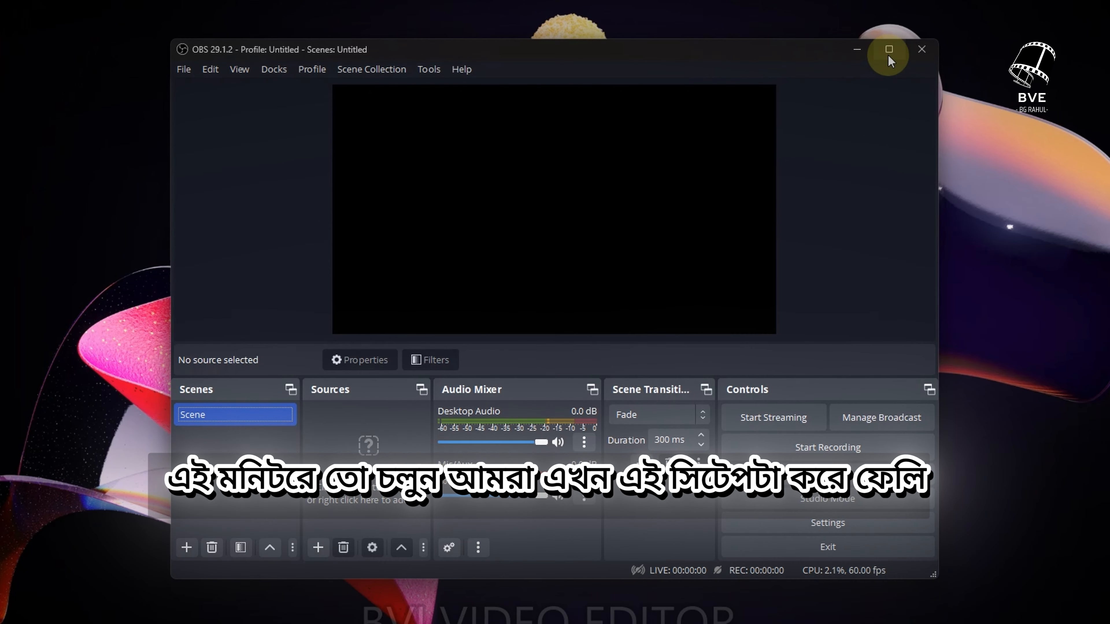
mouse_move(888, 51)
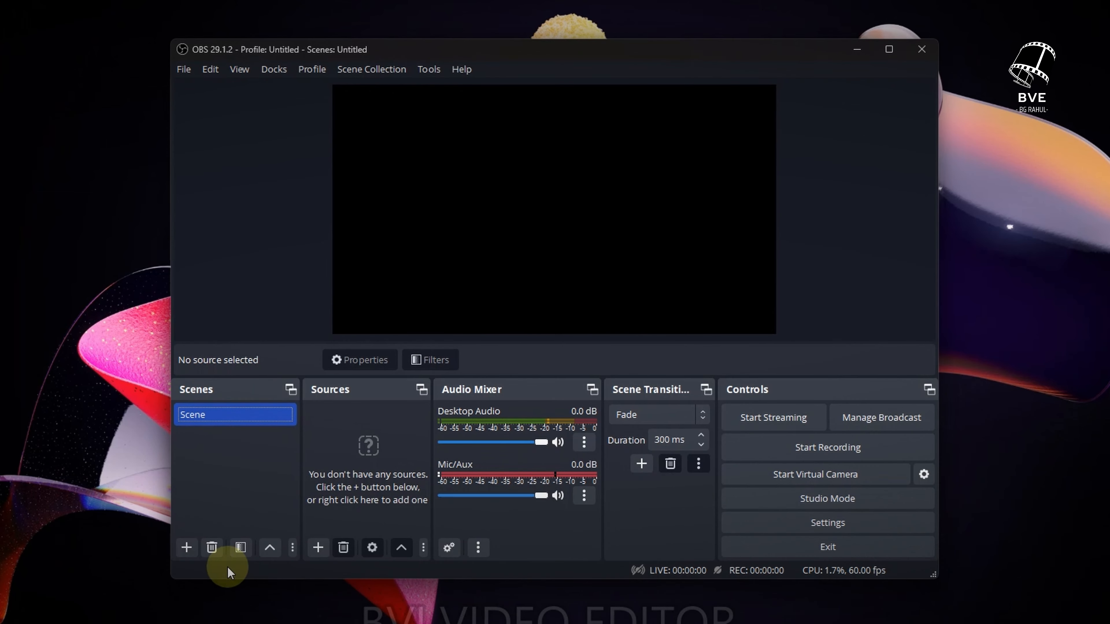
Add a new scene named Scene 2, then remove it again
left_click(185, 549)
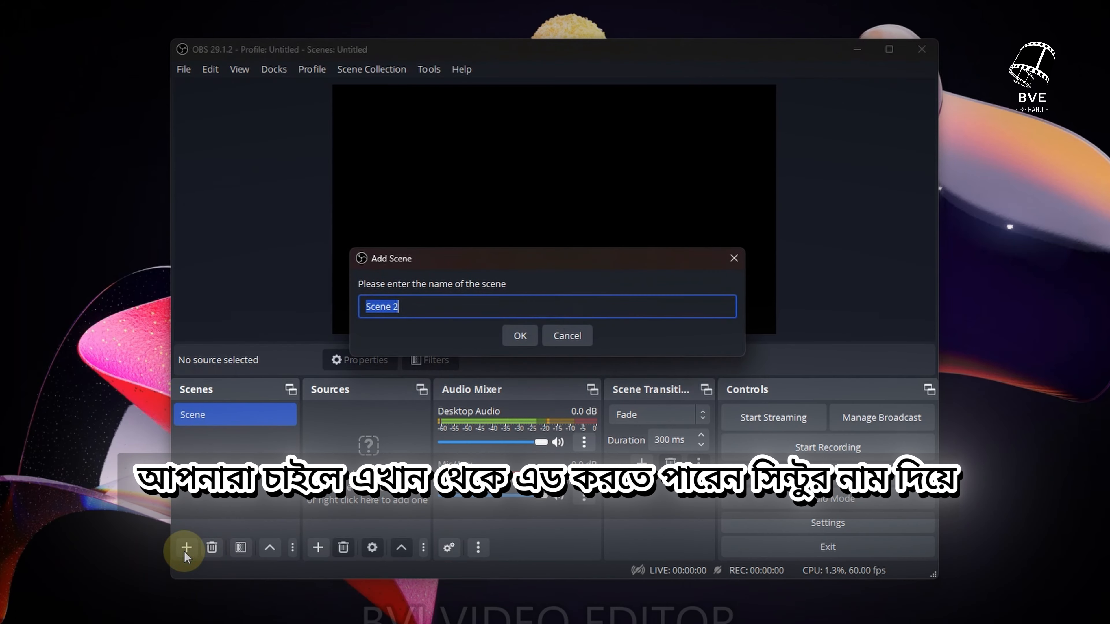
left_click(514, 337)
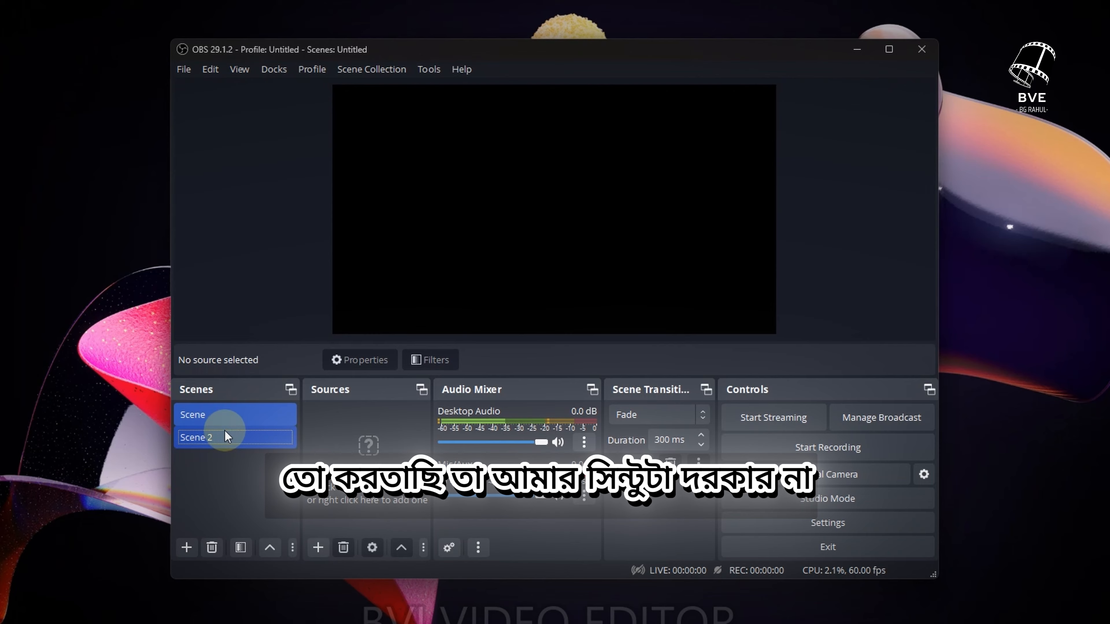
left_click(212, 548)
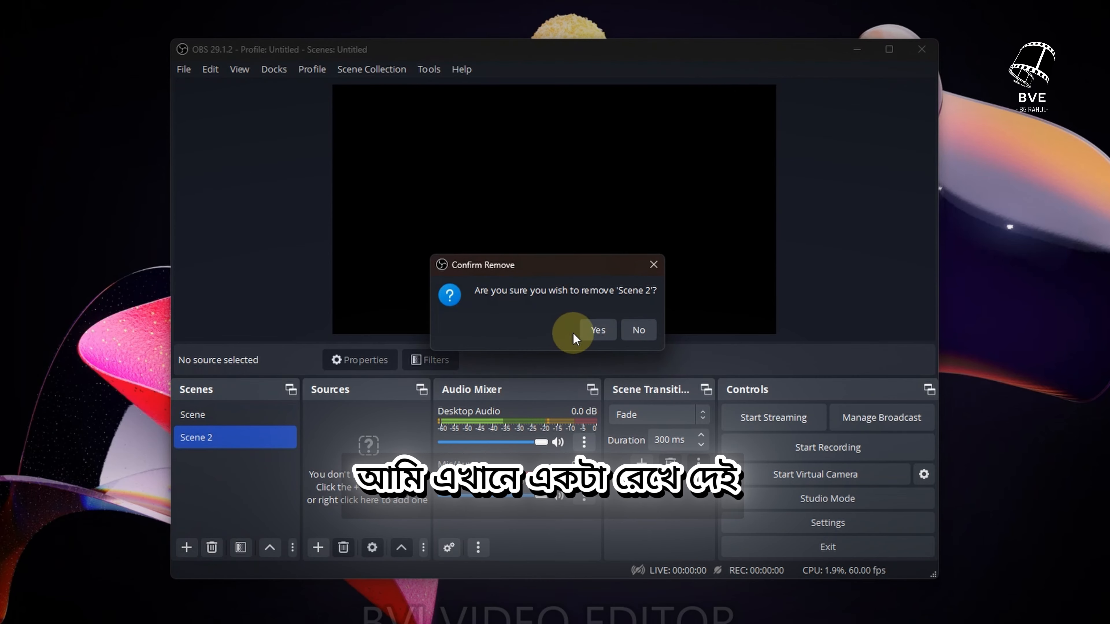
left_click(597, 330)
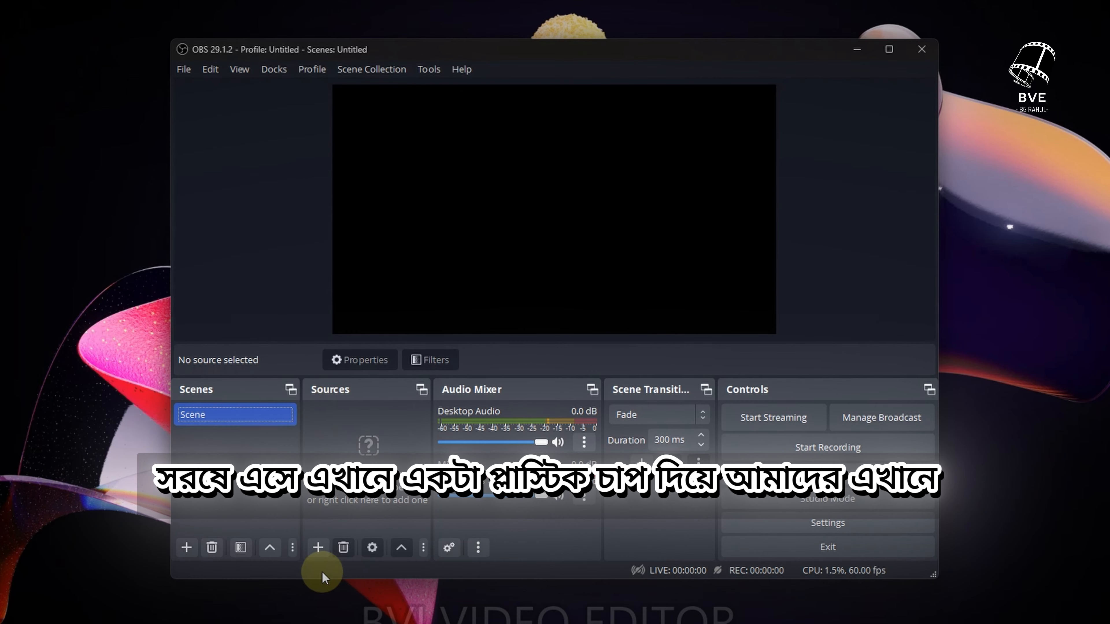
Add a Display Capture source named D and accept its default capture properties
left_click(318, 548)
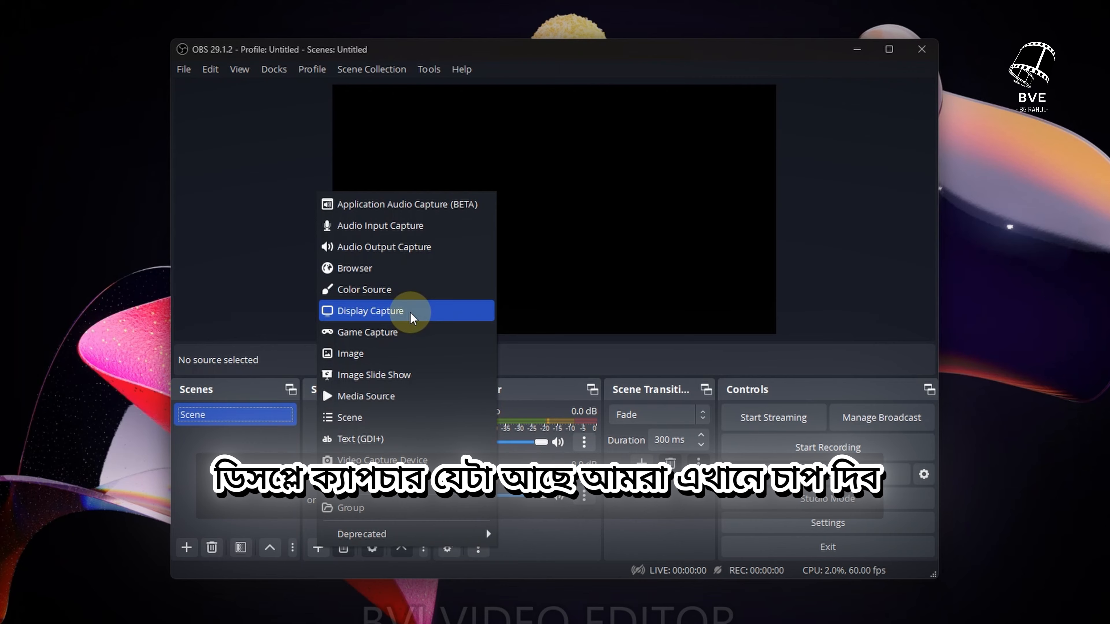
left_click(413, 314)
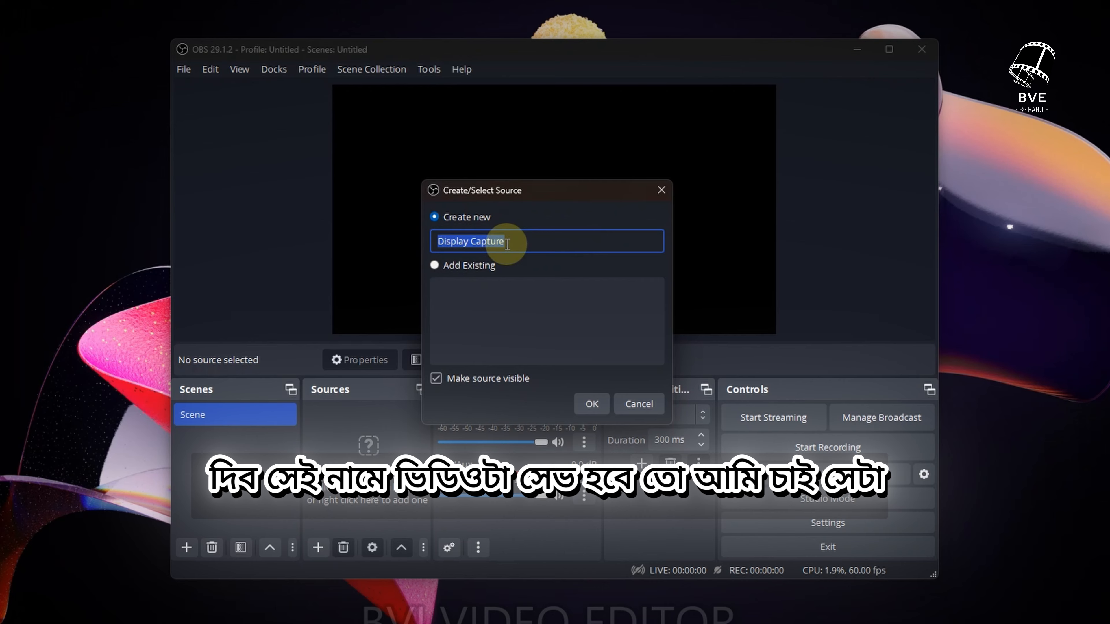
double_click(495, 241)
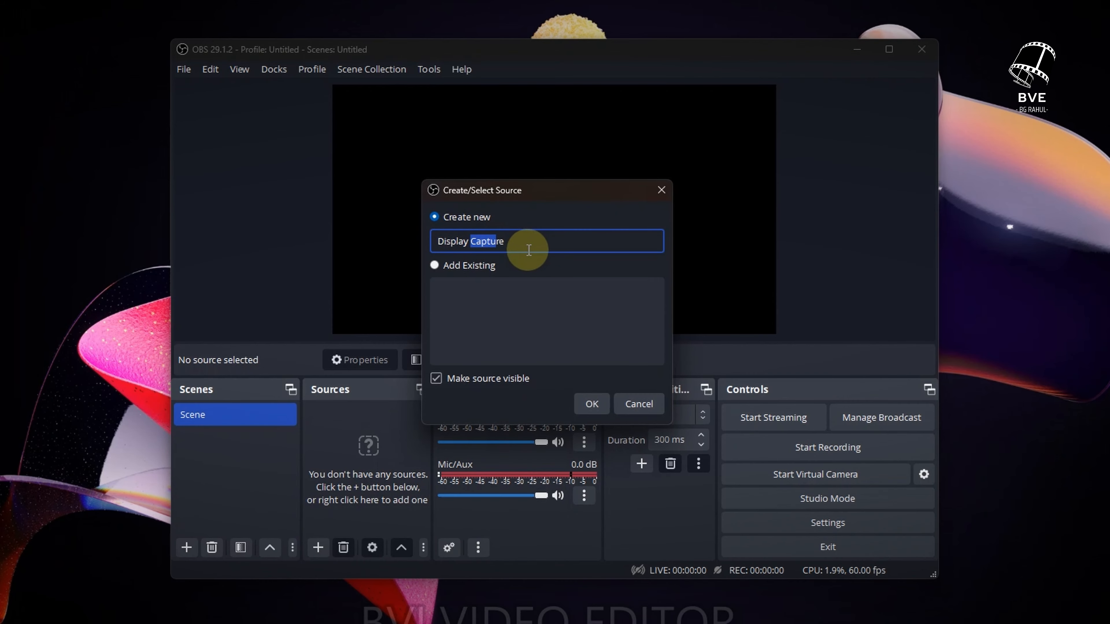
left_click_drag(529, 250, 520, 242)
key("BackSpace")
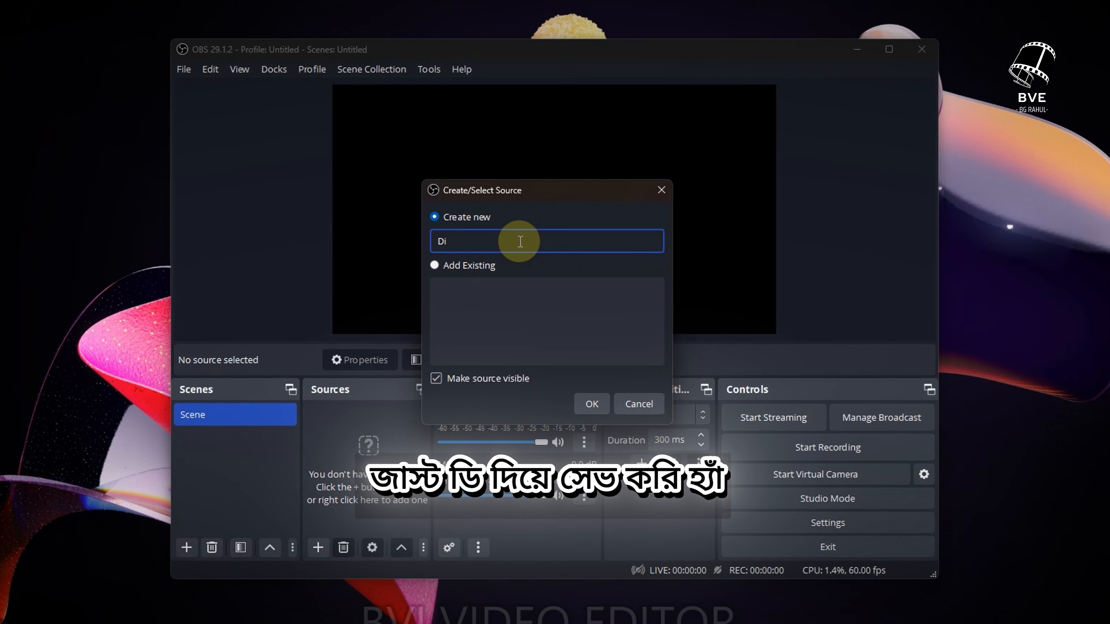
key("BackSpace")
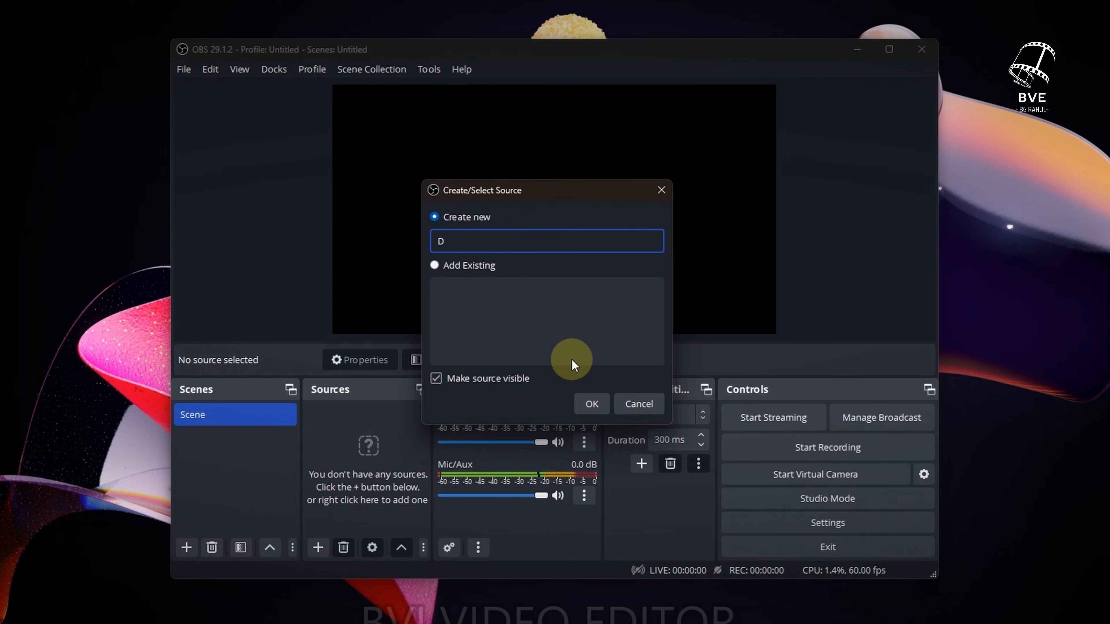
left_click(591, 405)
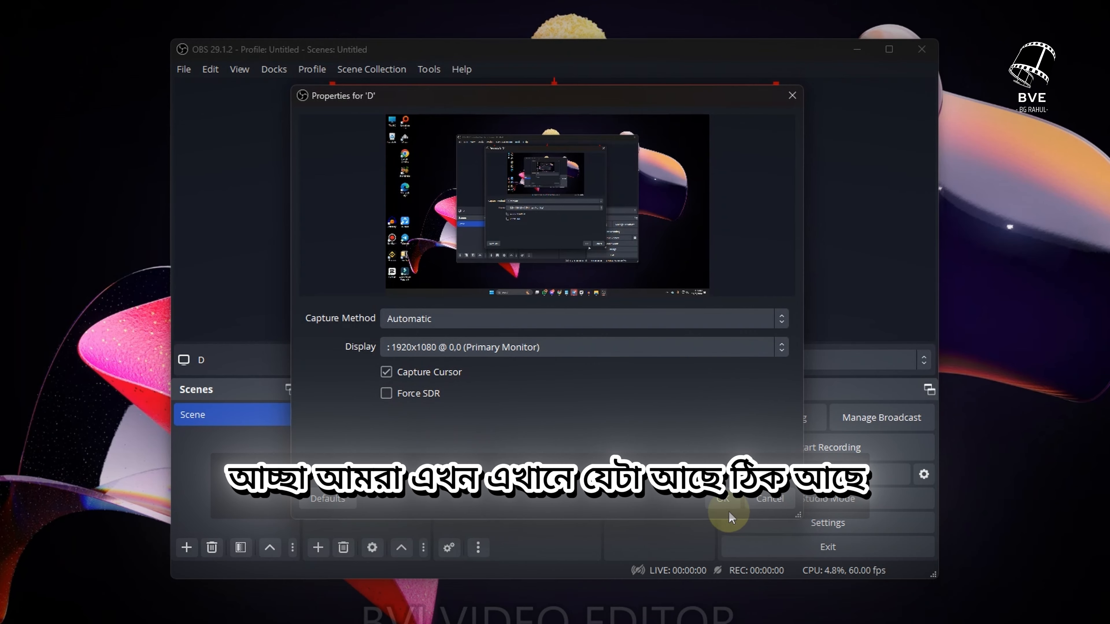
left_click(722, 503)
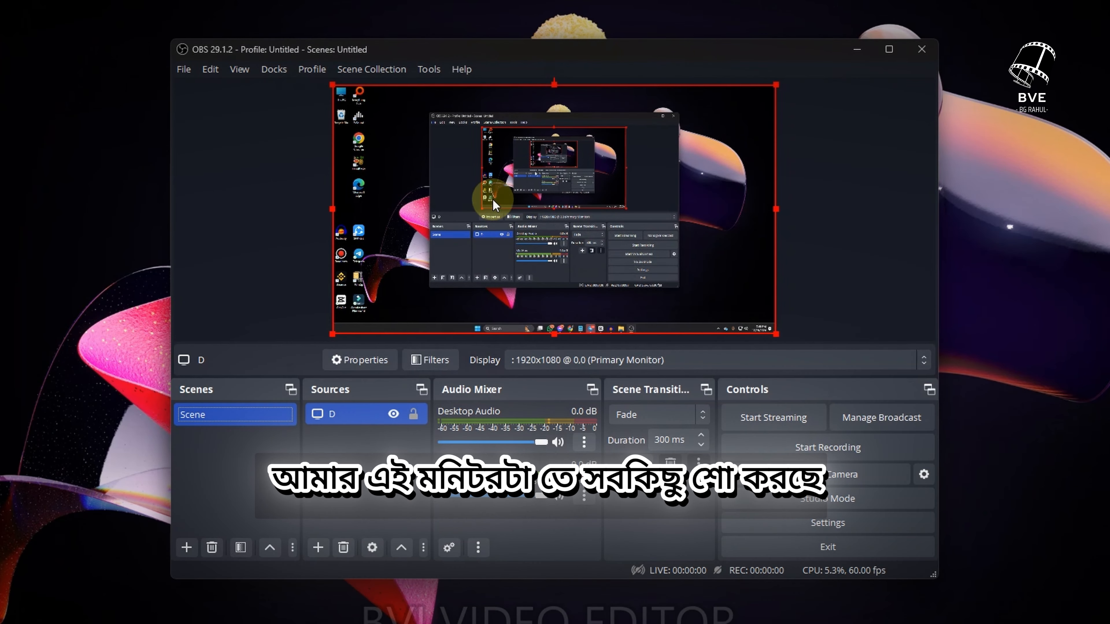
Minimize the OBS window, move the OBS Studio desktop shortcut into the icon column, and bring OBS back
left_click(851, 59)
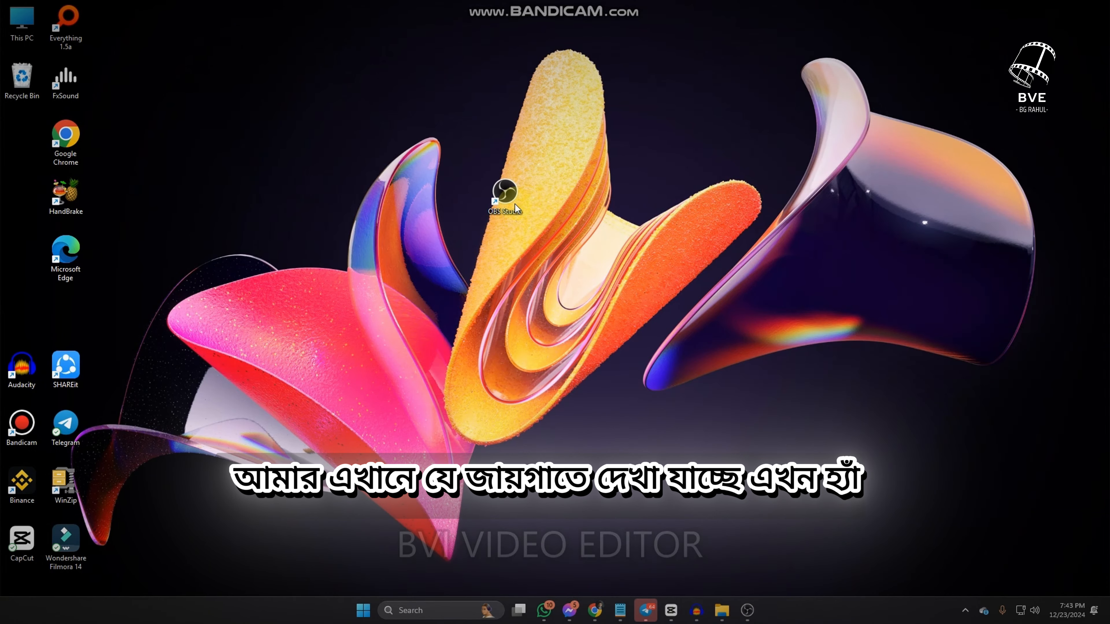
left_click_drag(437, 173, 34, 133)
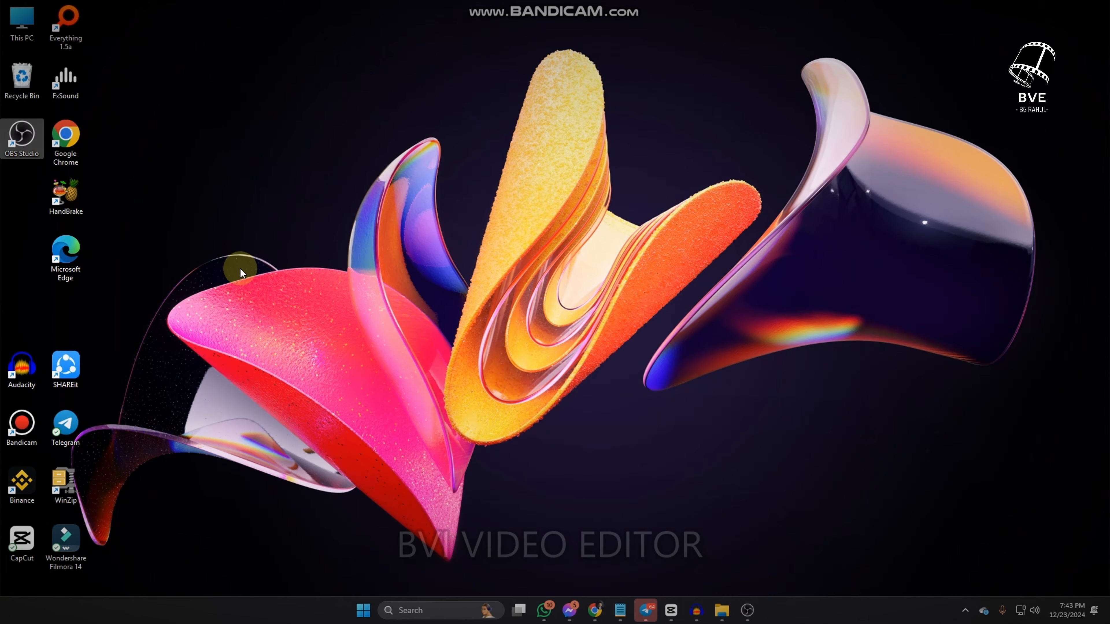
left_click(748, 610)
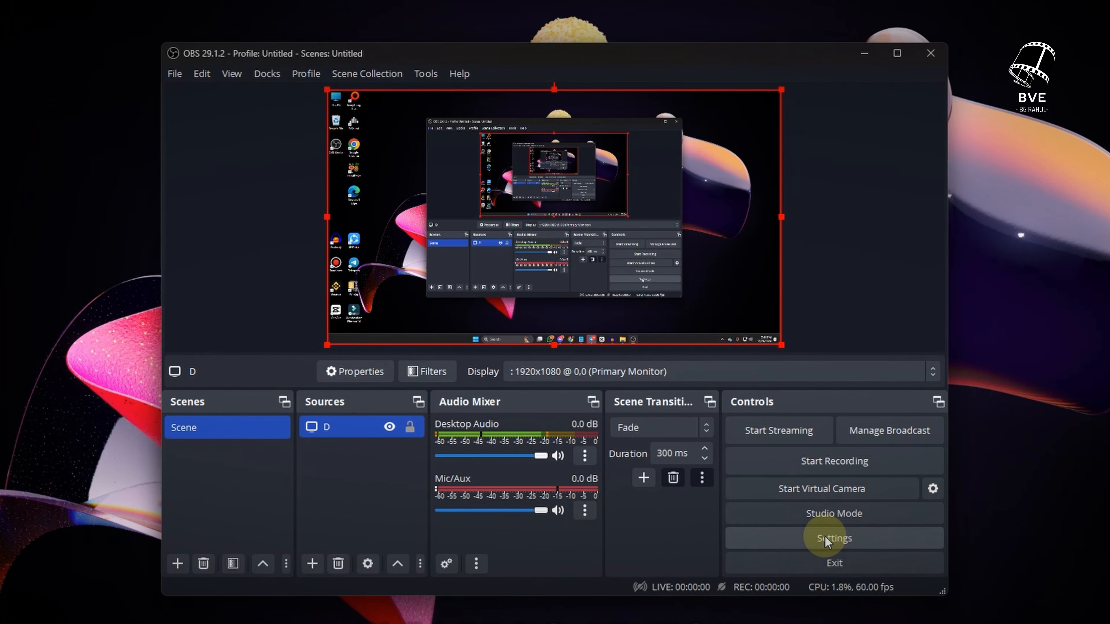
Open the Settings dialog's Video page and inspect the base and output resolutions
left_click(825, 539)
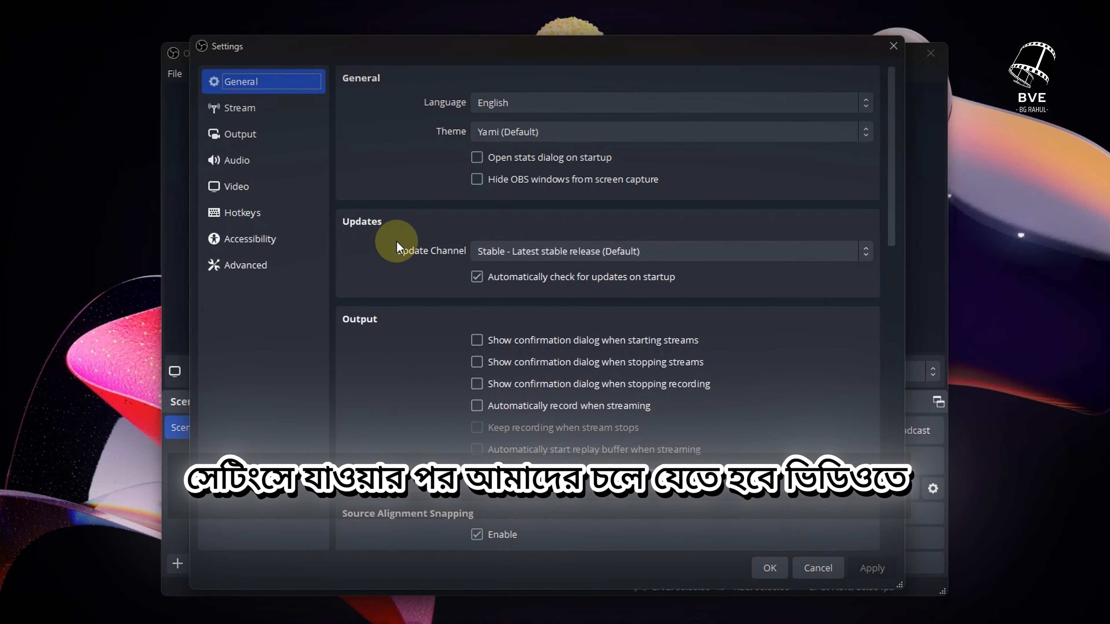
left_click(248, 189)
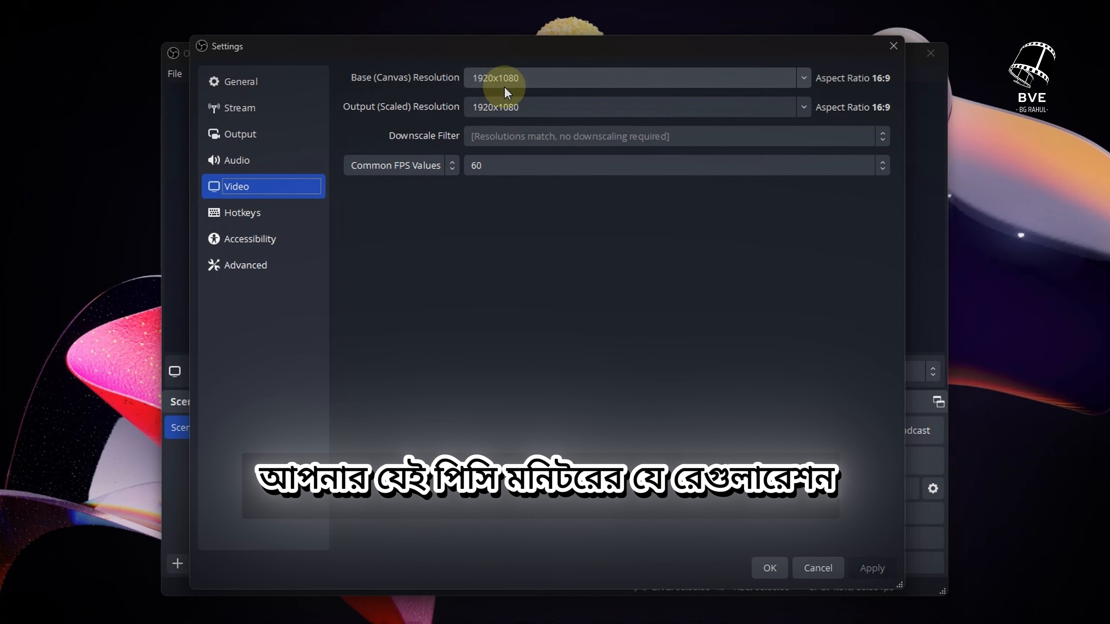
left_click(541, 84)
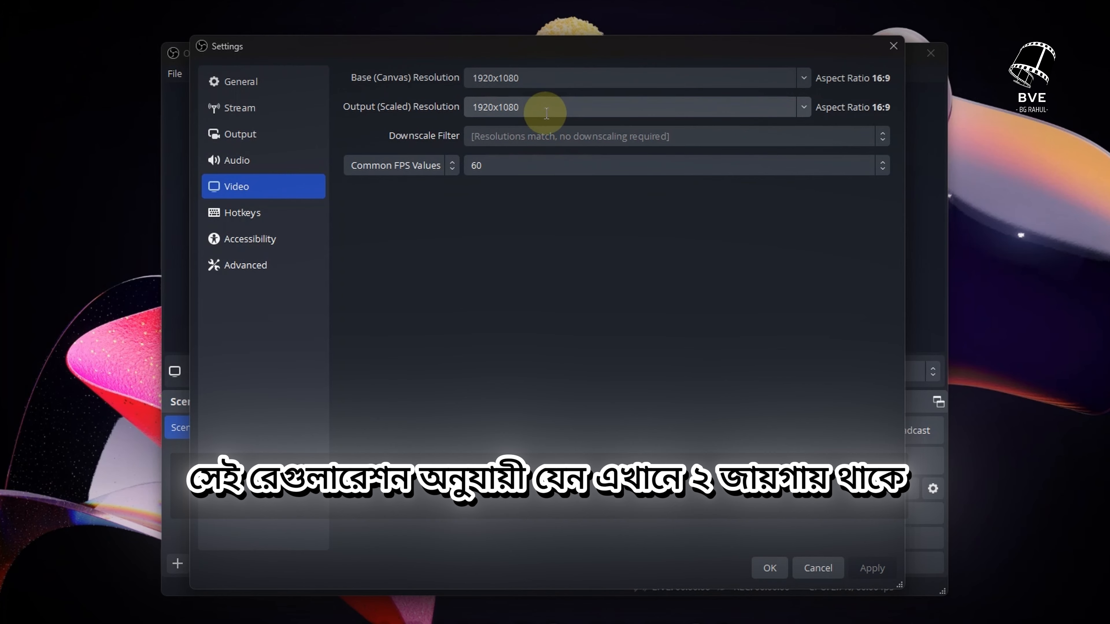
Try Common FPS Values of 30, then set the frame rate back to 60
left_click(528, 169)
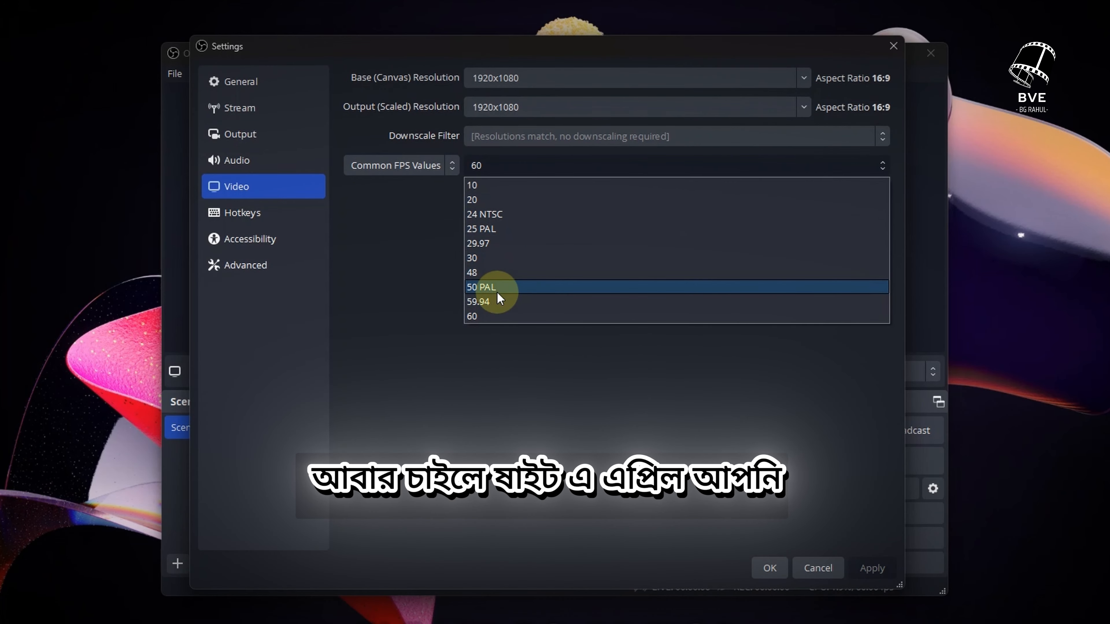
left_click(488, 317)
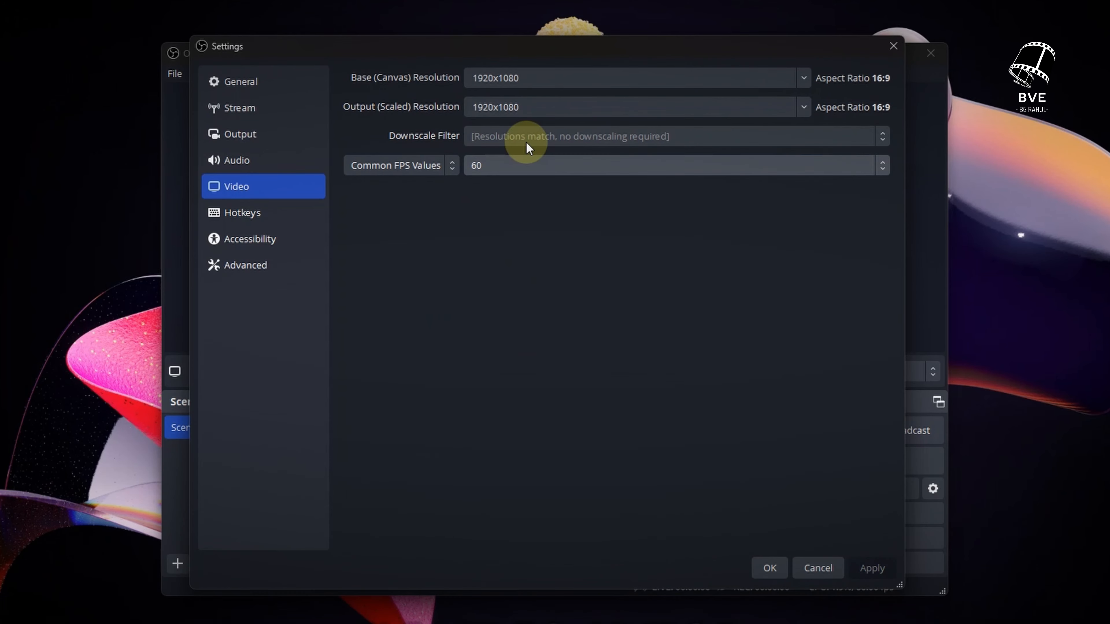
left_click(526, 161)
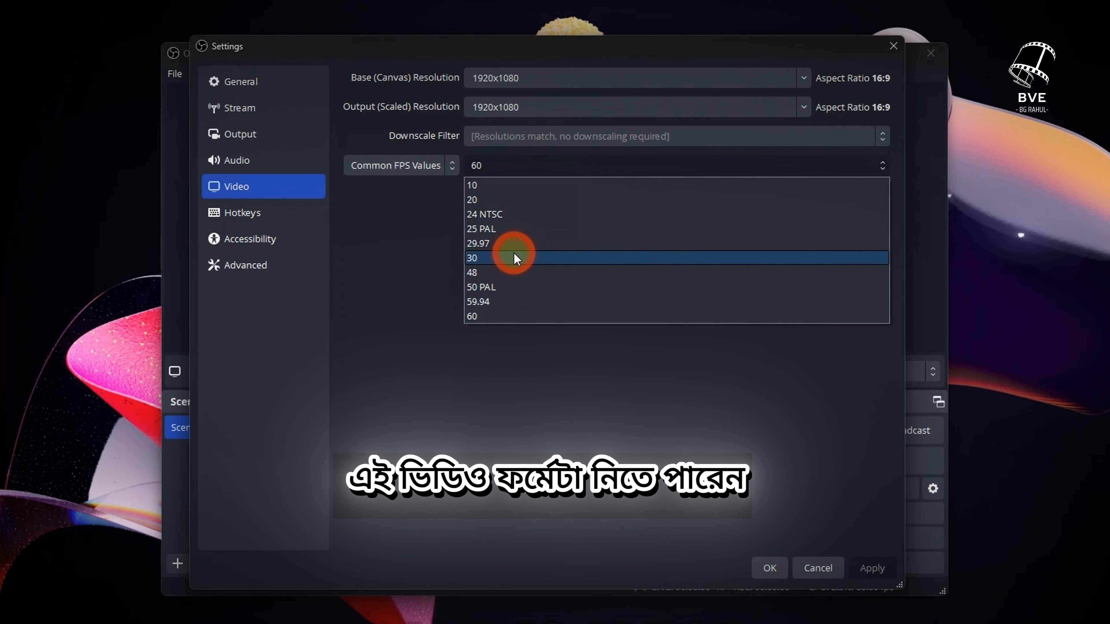
left_click(516, 258)
left_click(517, 171)
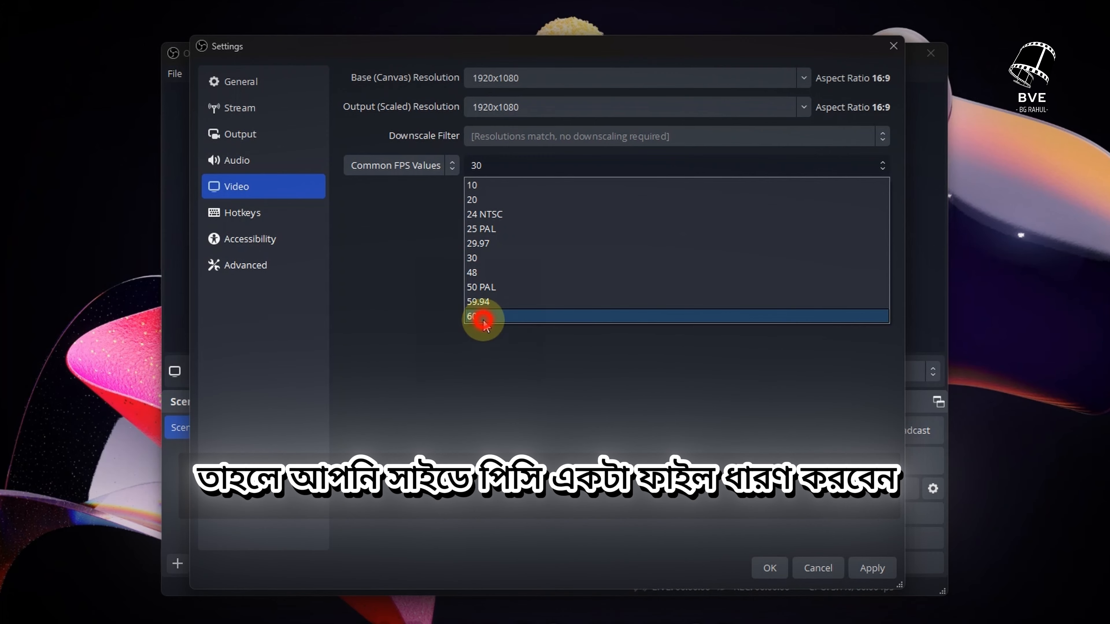
left_click(484, 318)
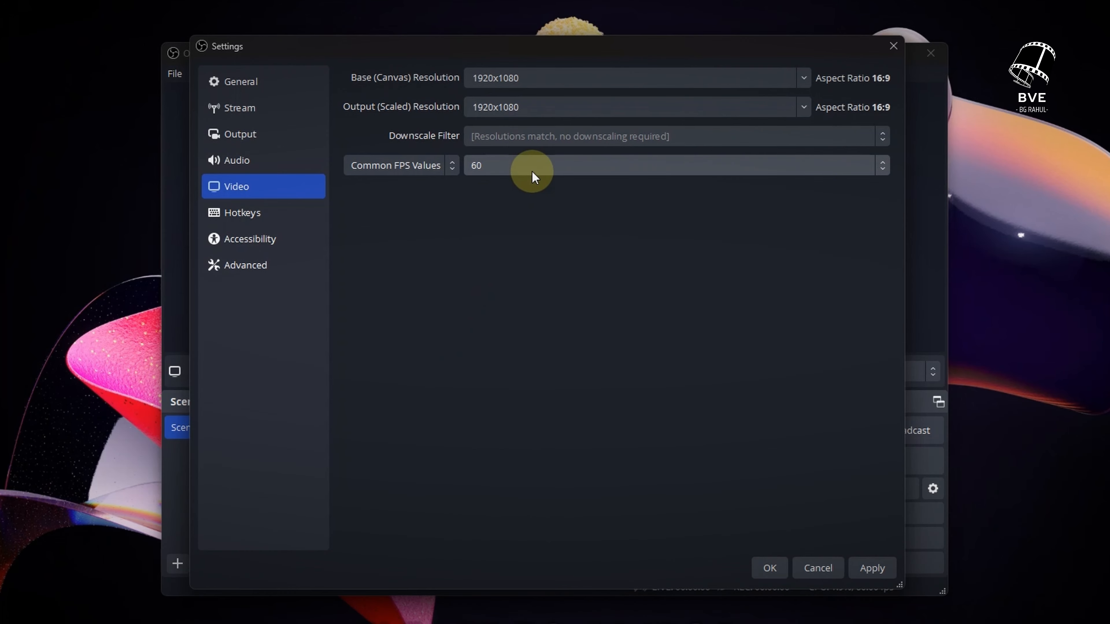
left_click(534, 176)
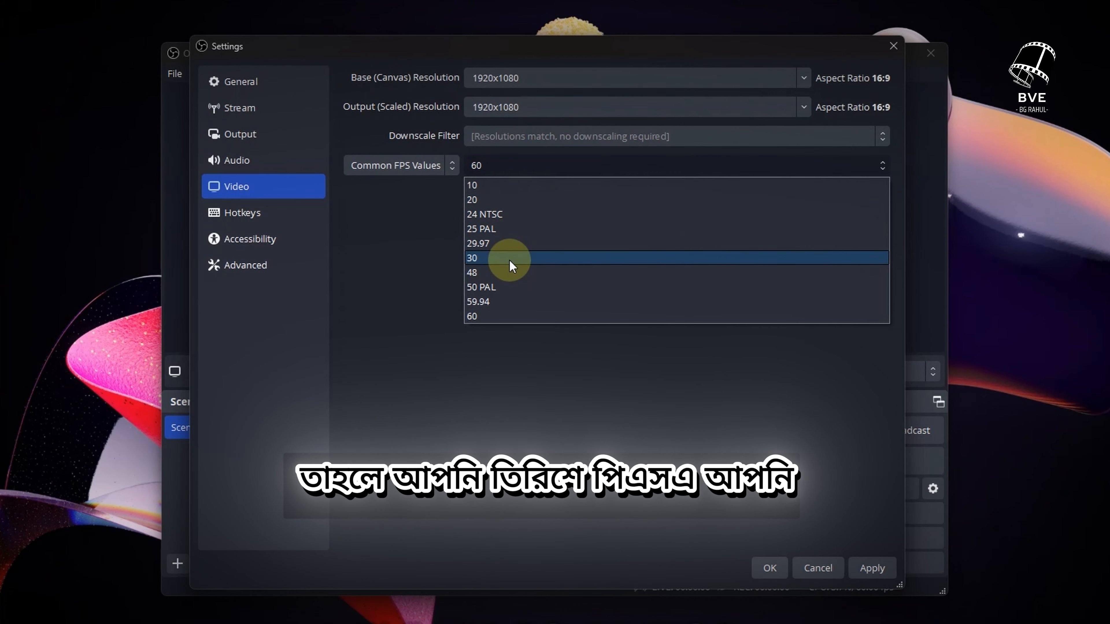
left_click(509, 259)
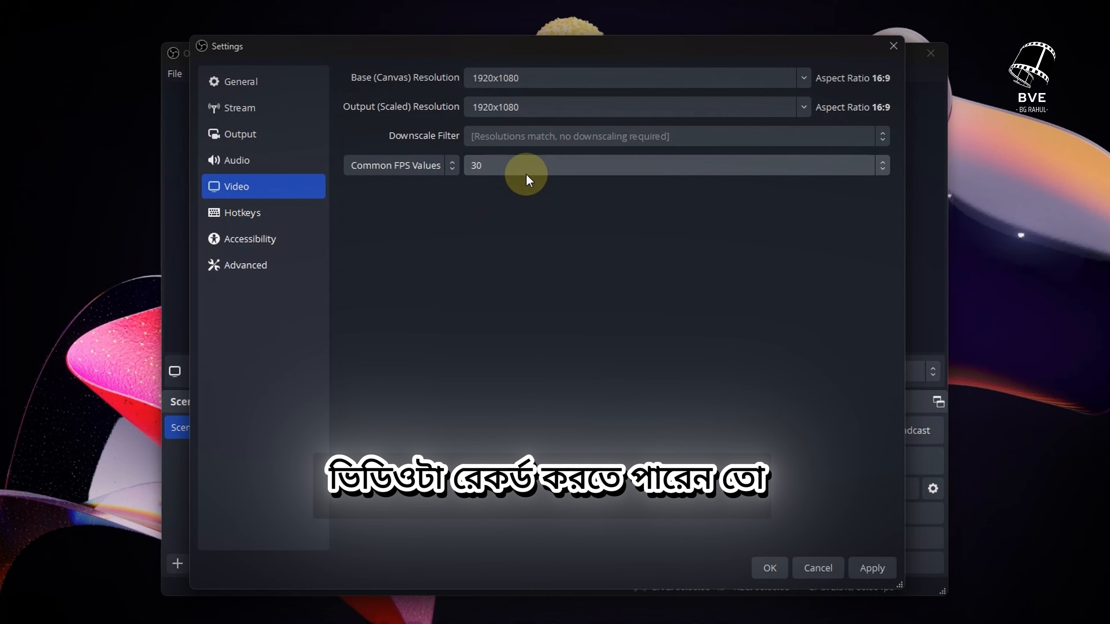
left_click(526, 174)
left_click(507, 335)
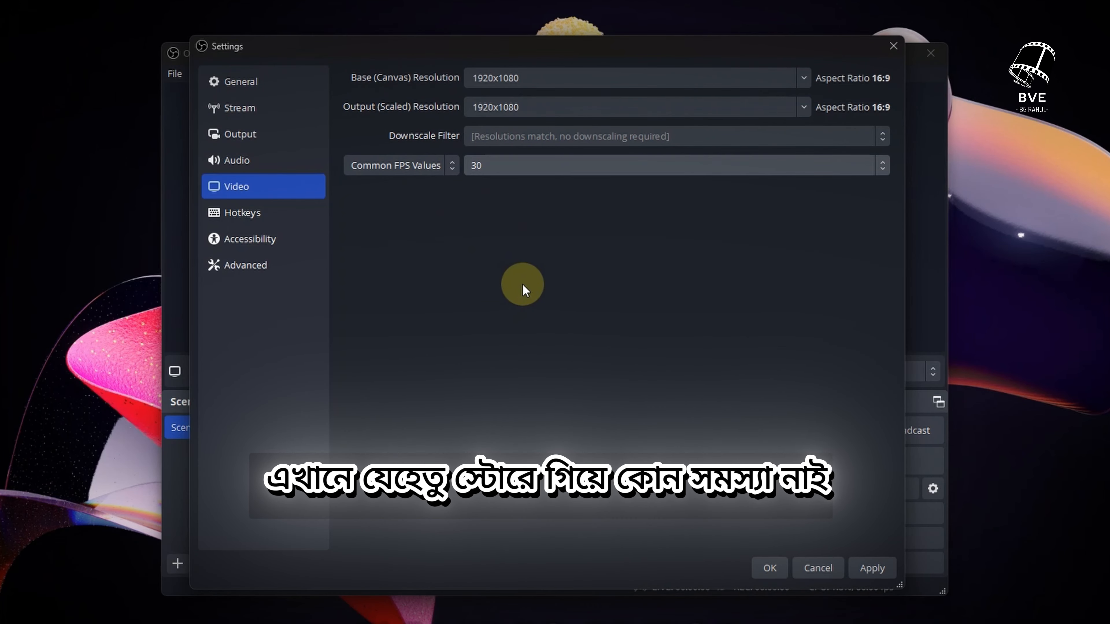
left_click(588, 165)
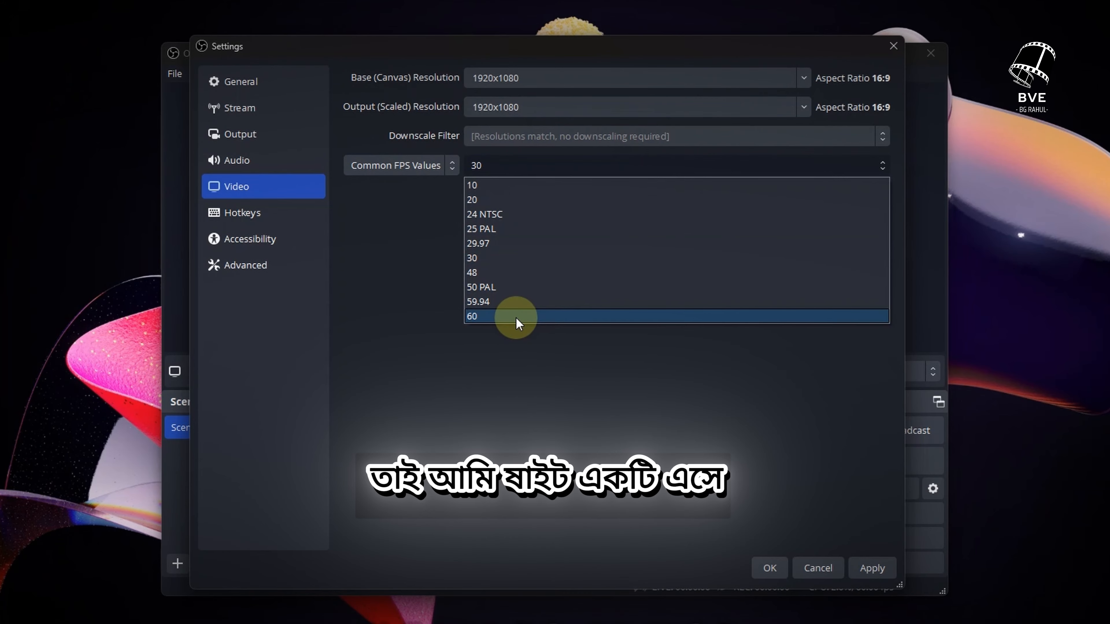
left_click(516, 316)
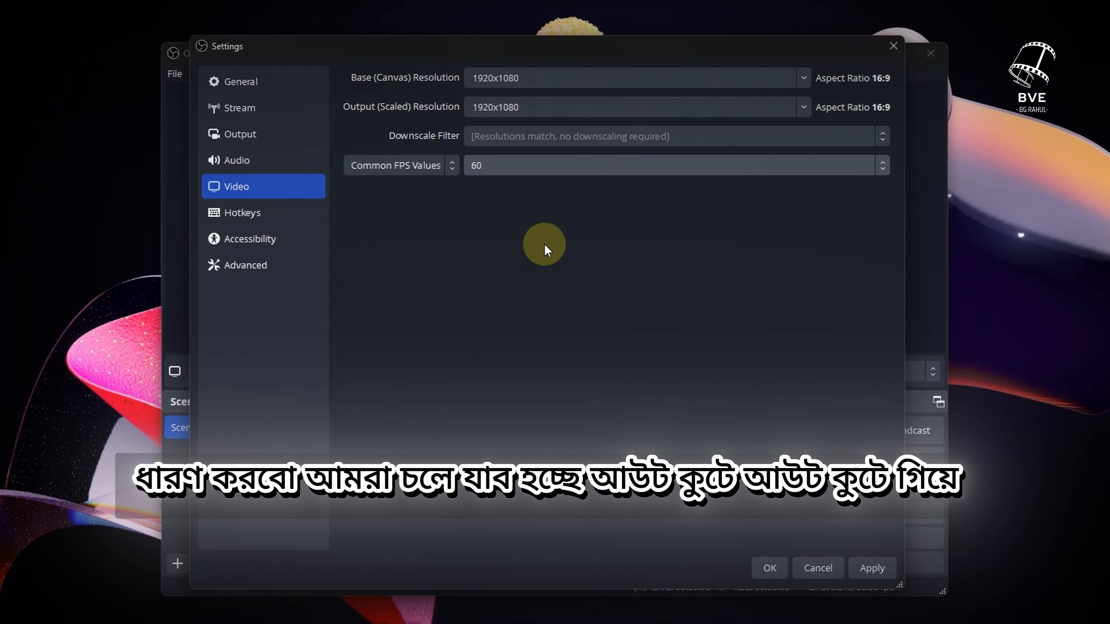
On the Output page, set the streaming audio bitrate to 192
left_click(253, 134)
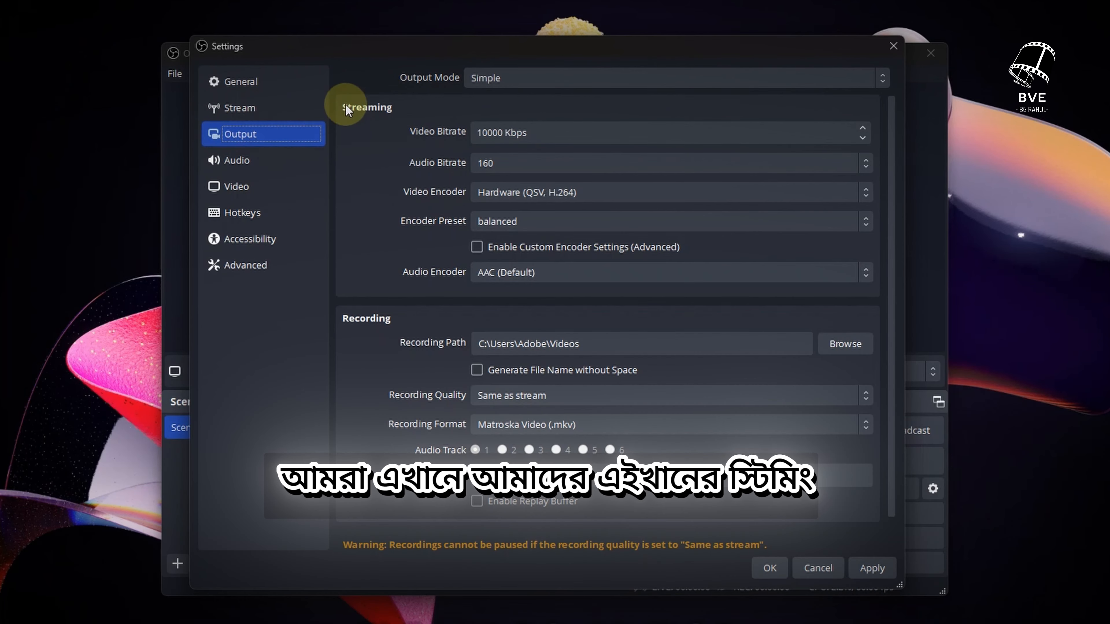
left_click(345, 108)
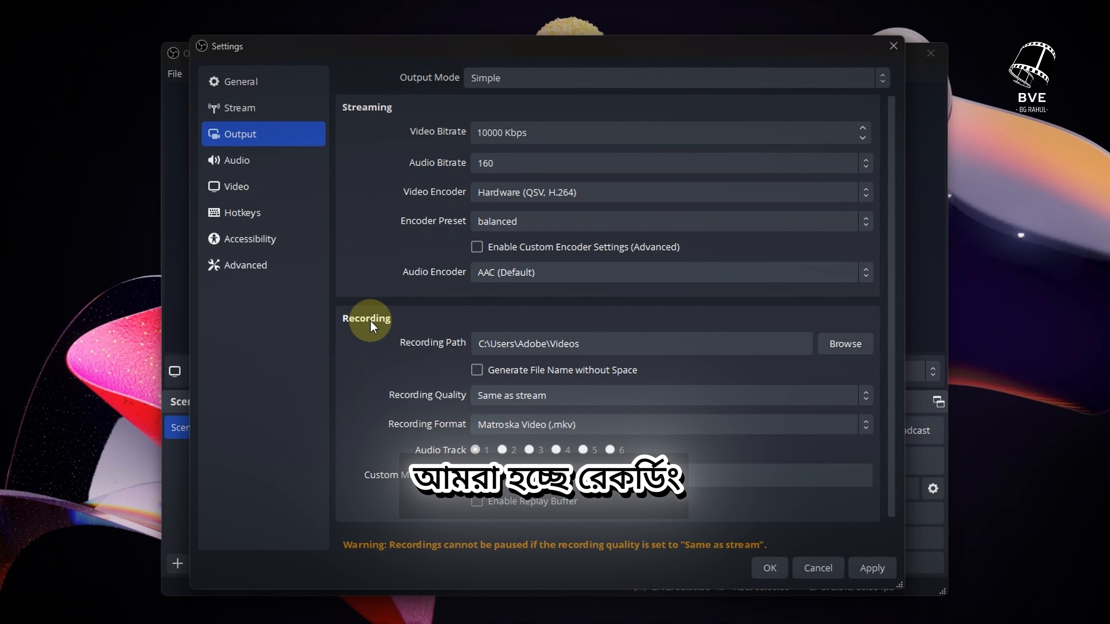
scroll(373, 323, "down", 1)
scroll(379, 324, "up", 1)
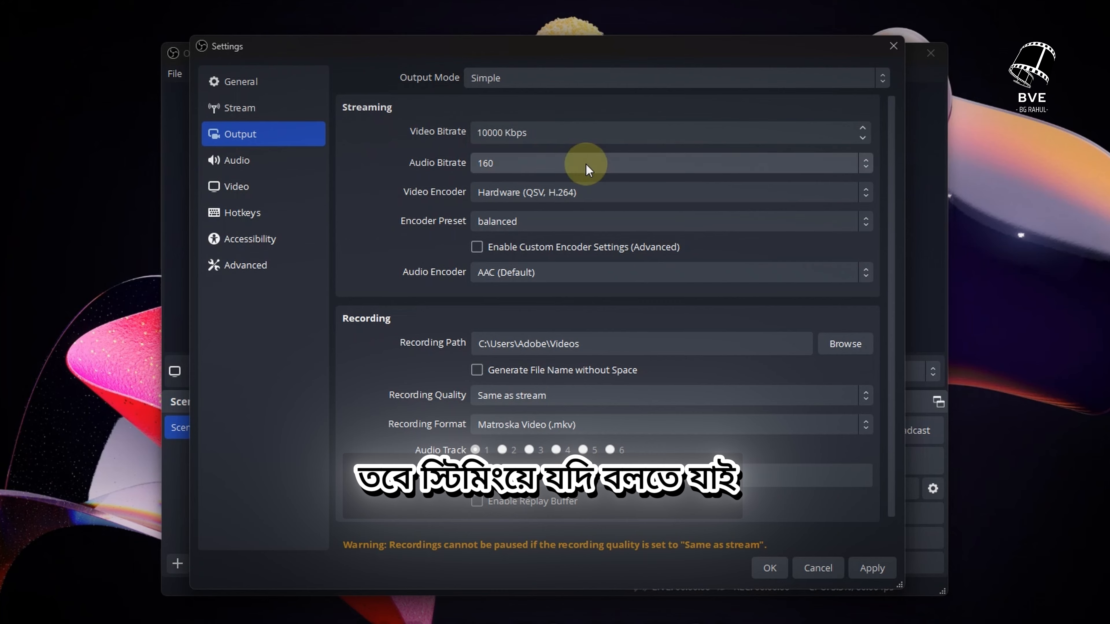
left_click(554, 167)
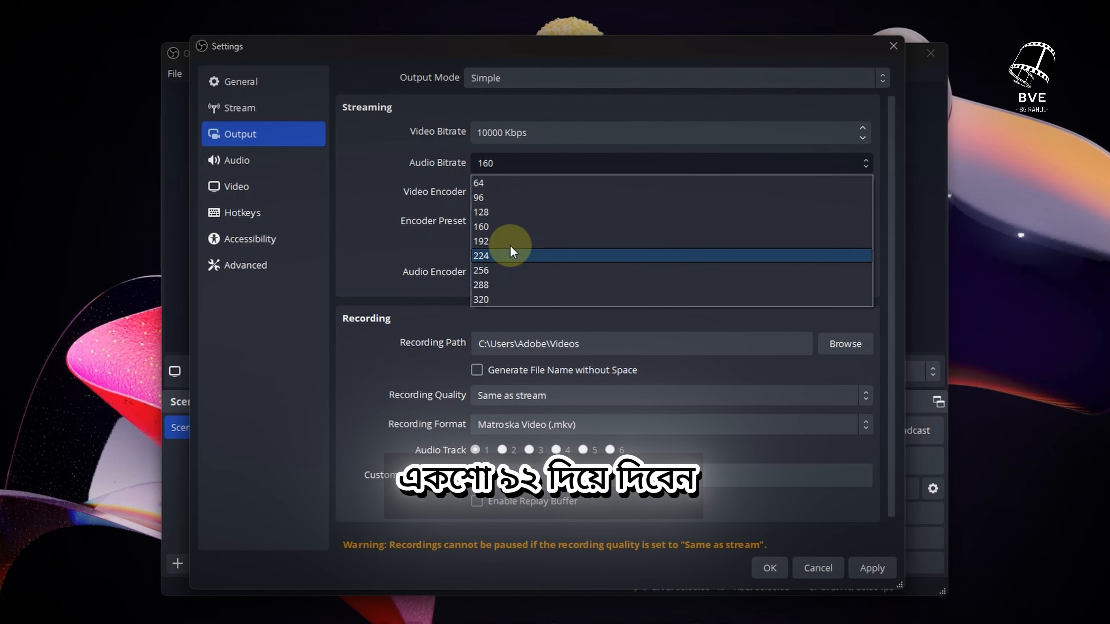
left_click(510, 242)
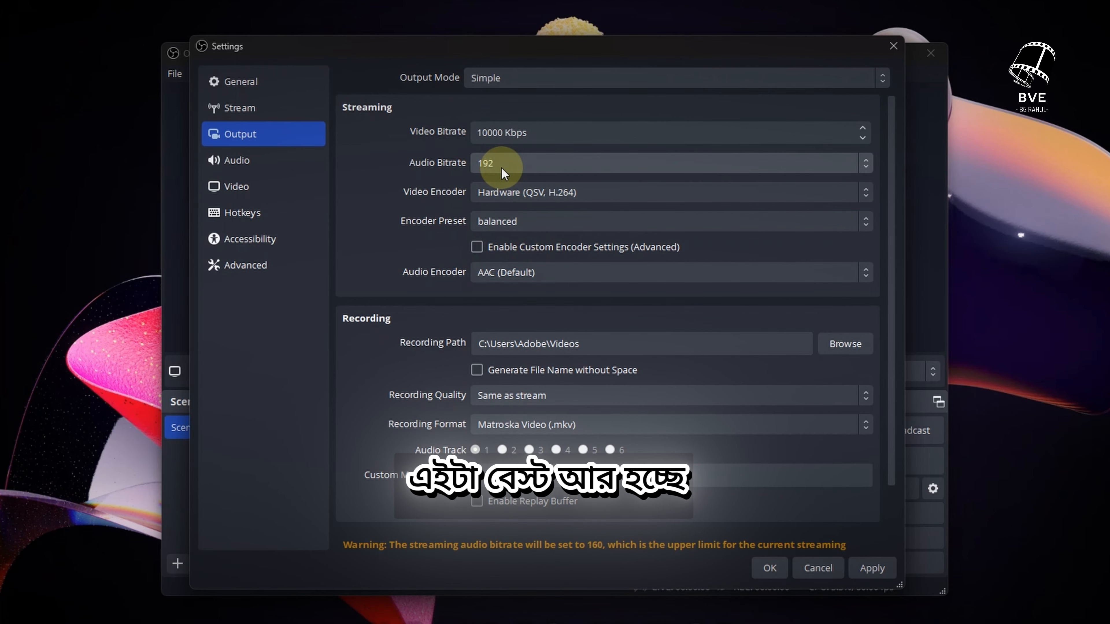
Browse for the recording path and select the Videos folder as the recording directory
scroll(400, 268, "down", 1)
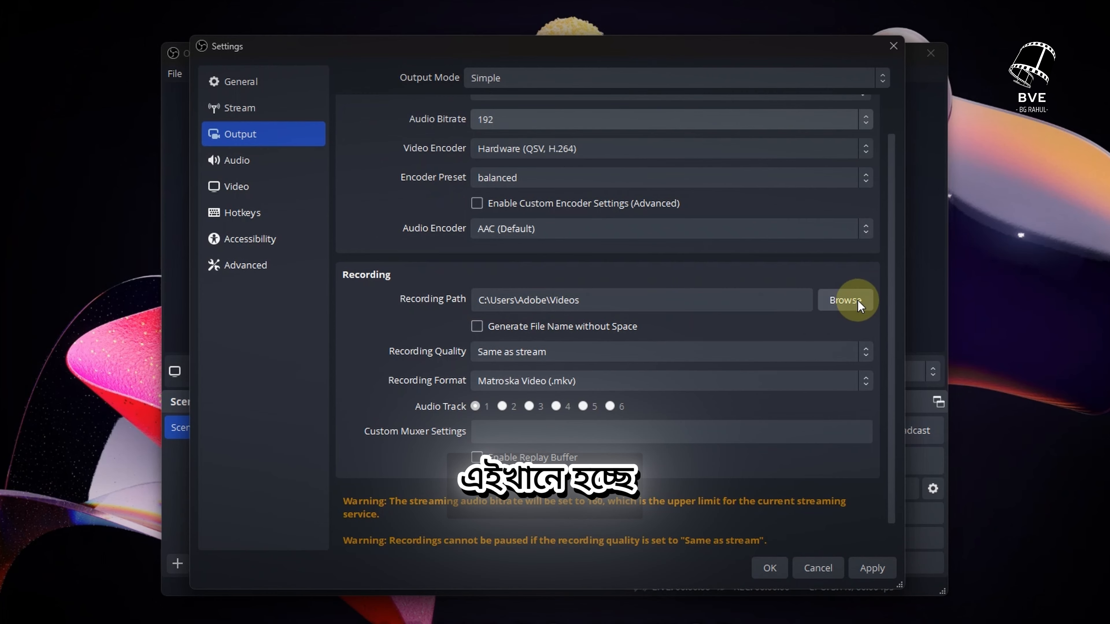
left_click_drag(599, 301, 441, 302)
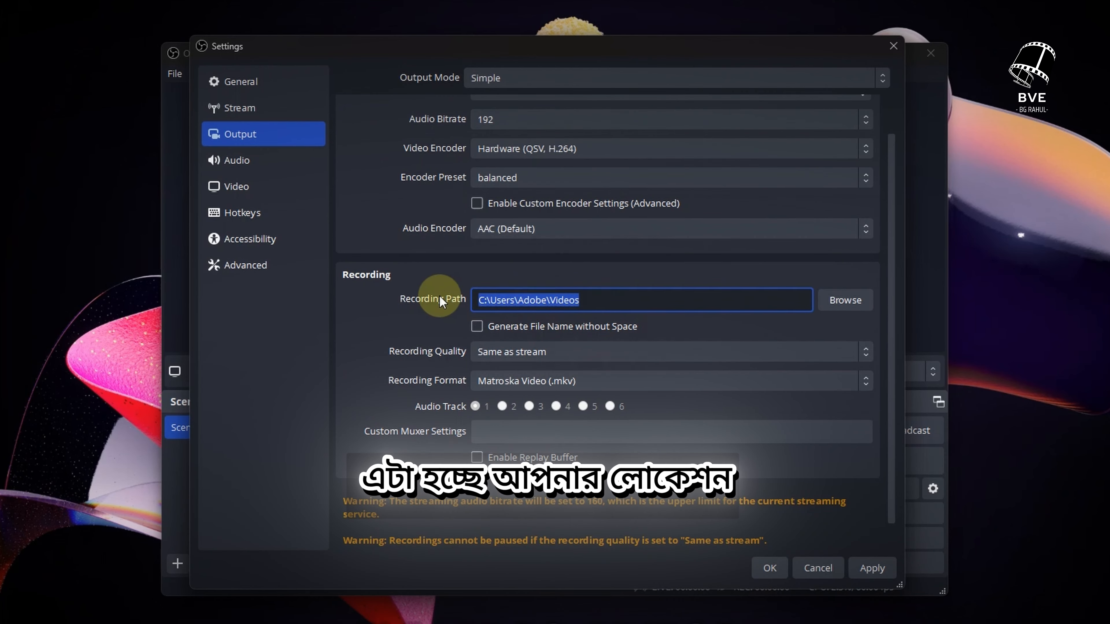
left_click(589, 301)
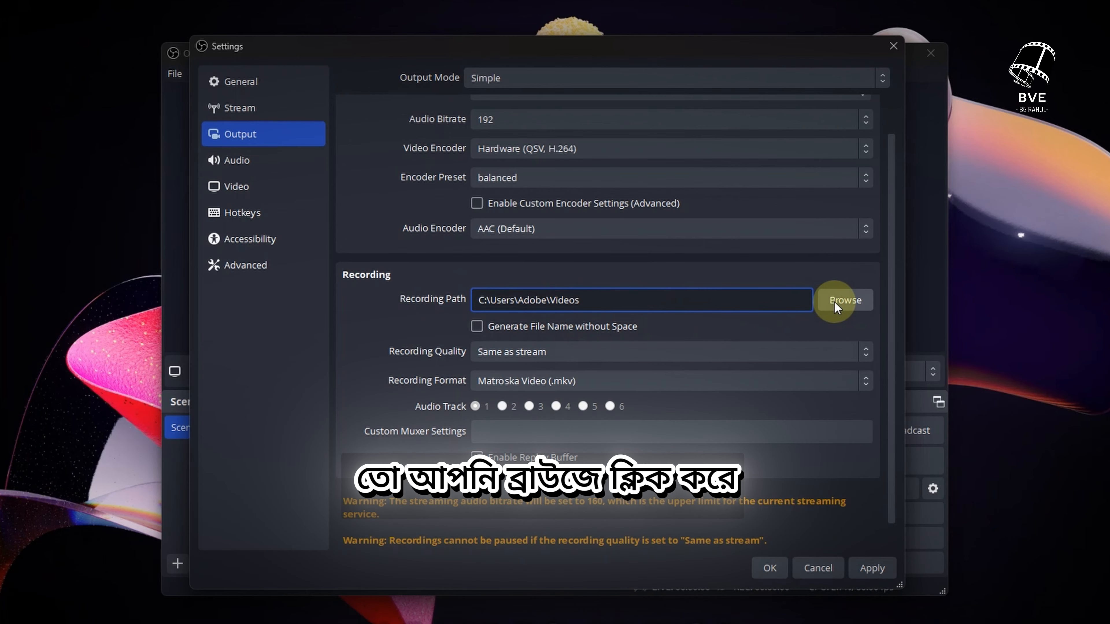
left_click(839, 301)
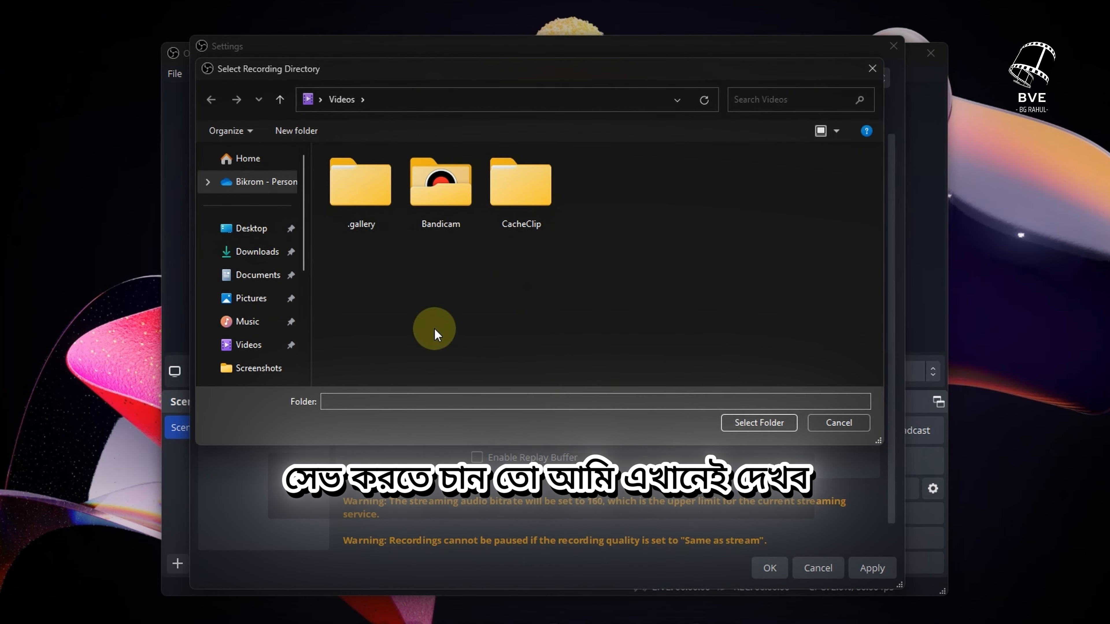
left_click(754, 427)
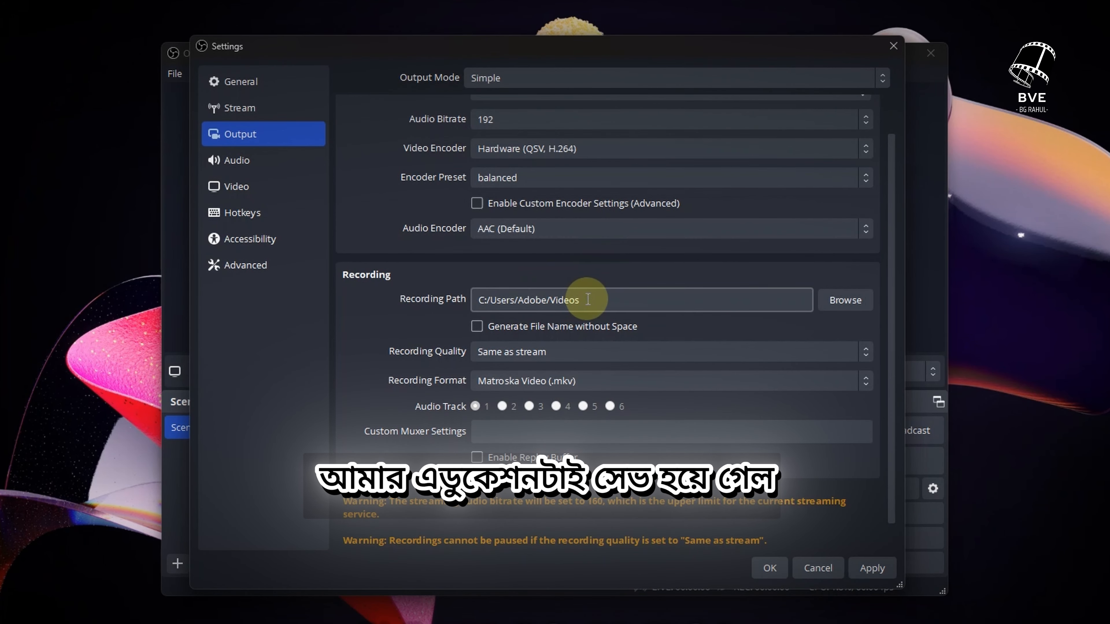
Set the recording quality to High Quality, Medium File Size
left_click(570, 353)
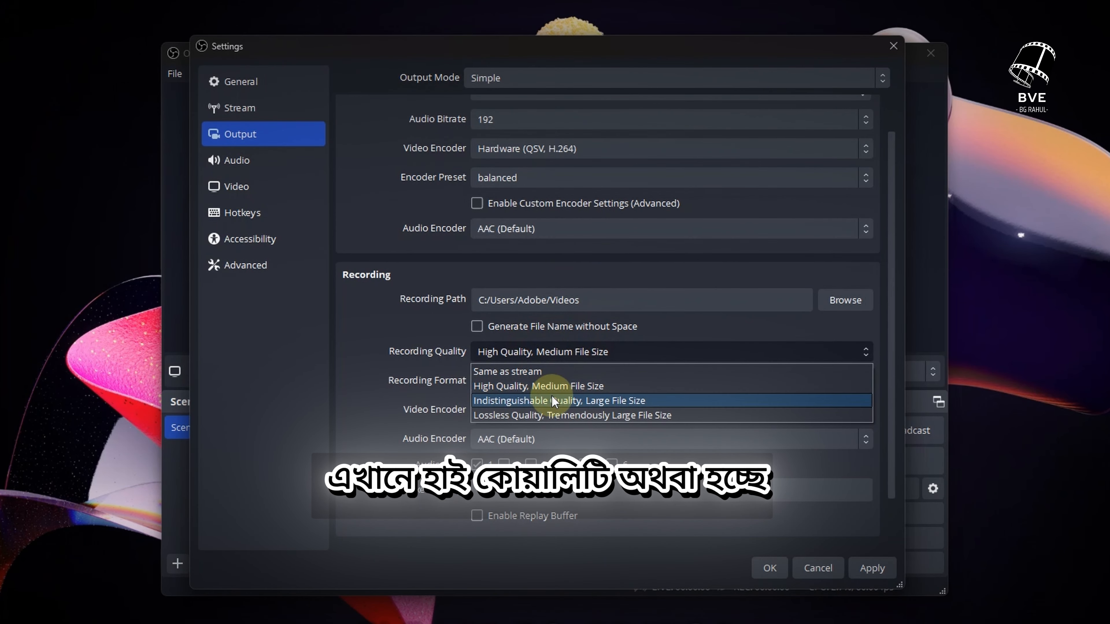
left_click(491, 353)
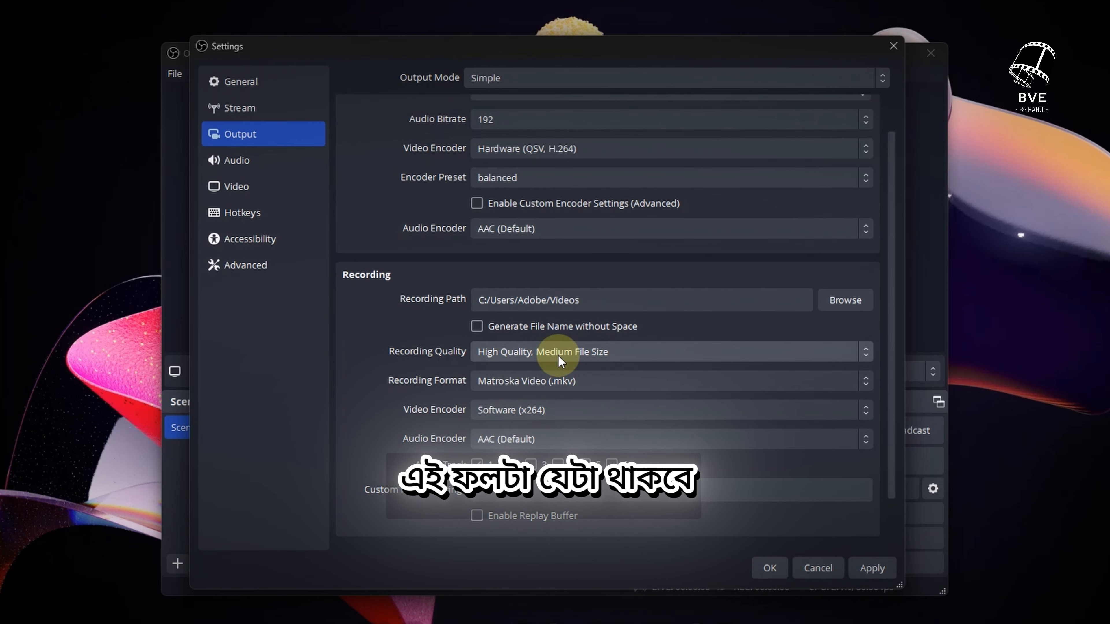
Try Same as stream as the recording quality, then restore High Quality, Medium File Size
left_click(572, 358)
left_click(524, 366)
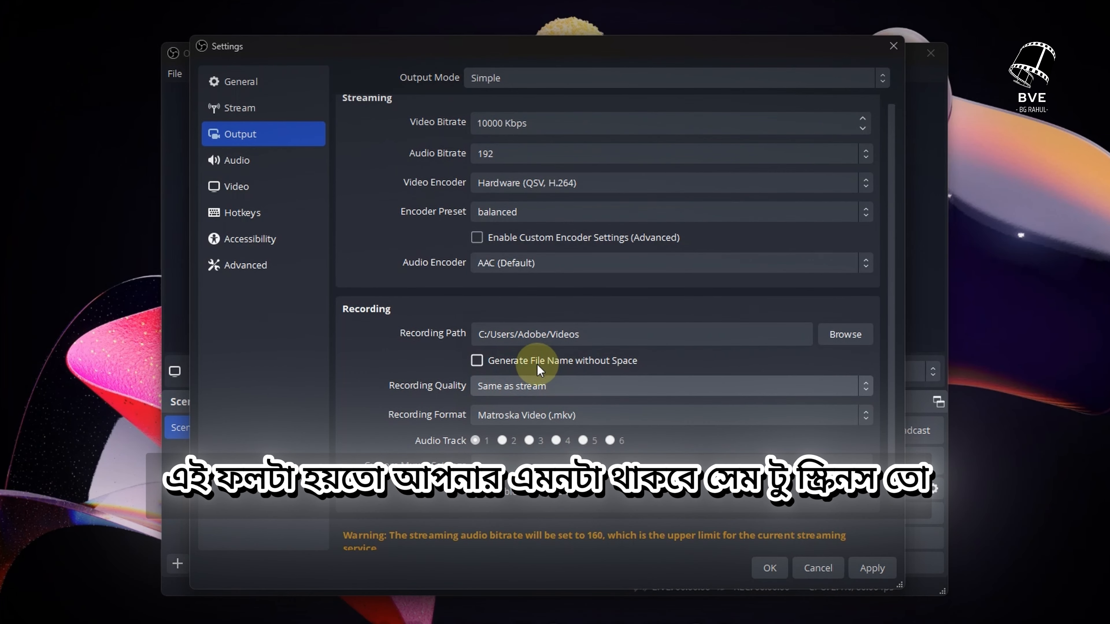
left_click(565, 392)
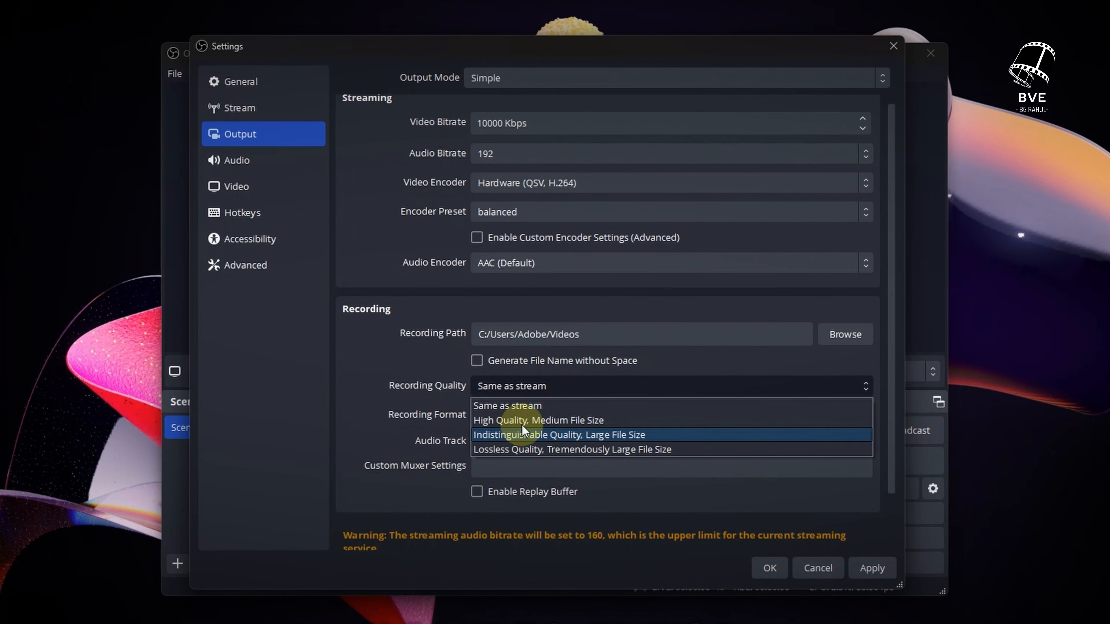
left_click(551, 422)
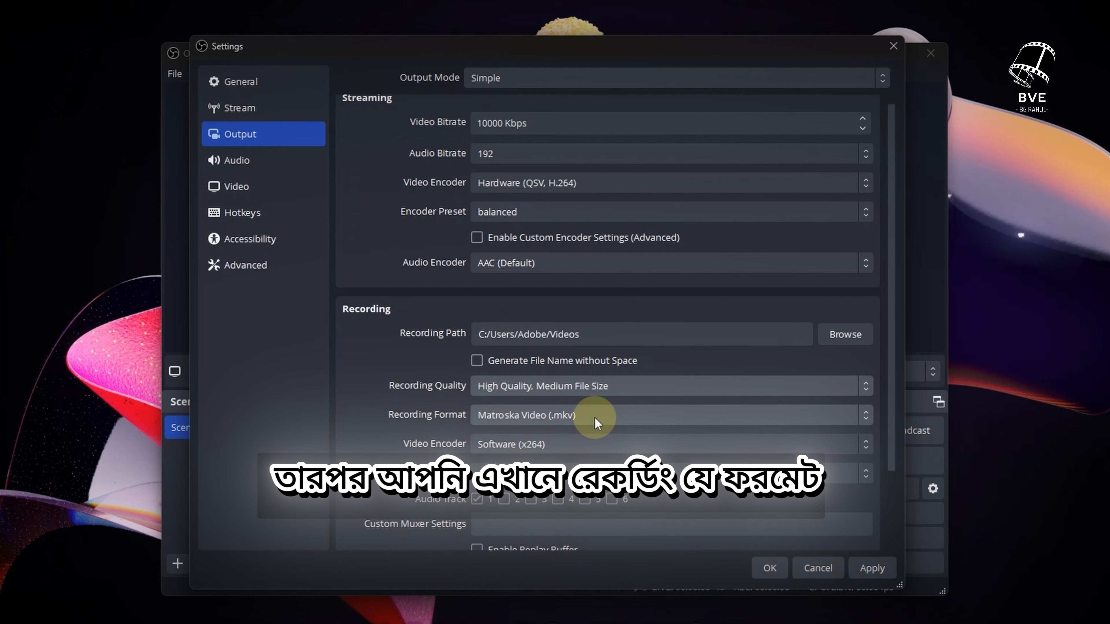
Set the recording format to MPEG-4 (.mp4)
left_click(597, 422)
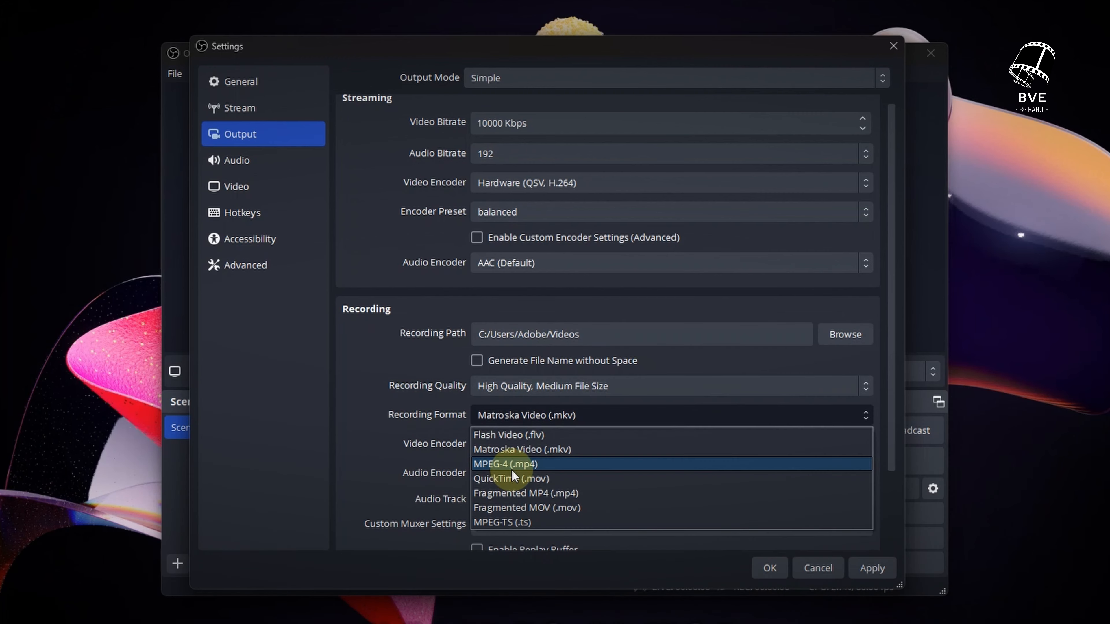
left_click(619, 415)
left_click(557, 416)
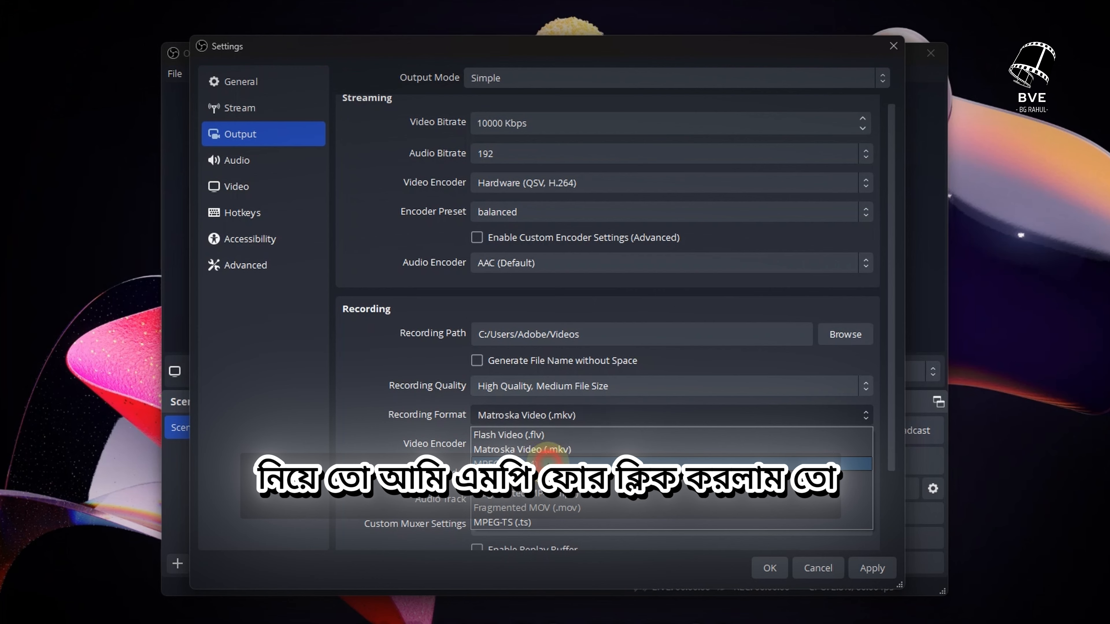
left_click(549, 462)
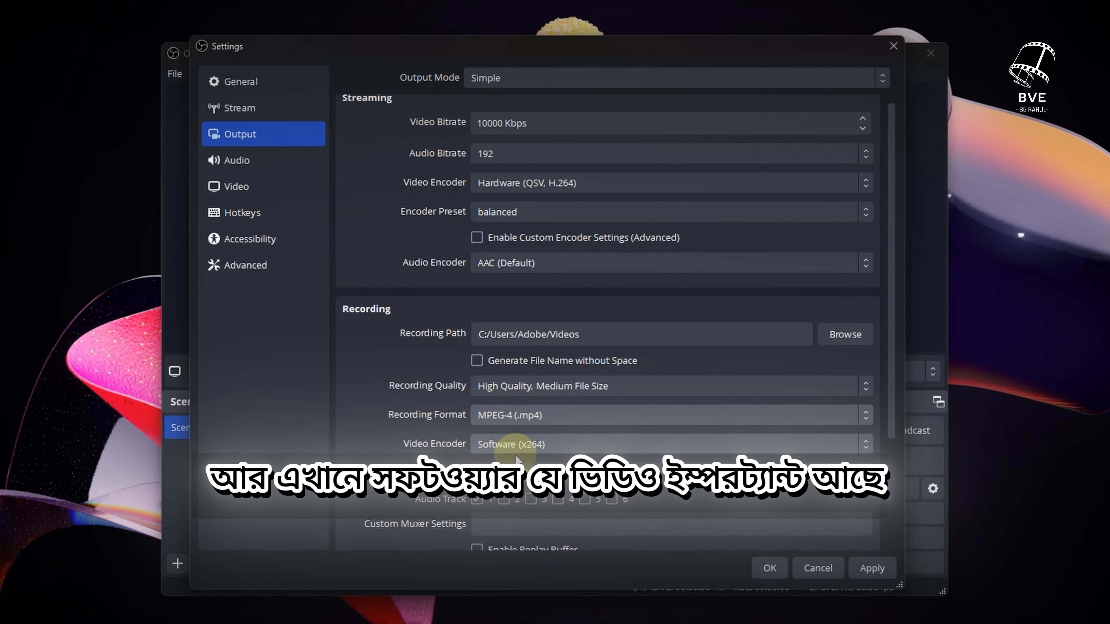
Keep Software (x264) as the recording video encoder and review the remaining recording options
left_click(563, 446)
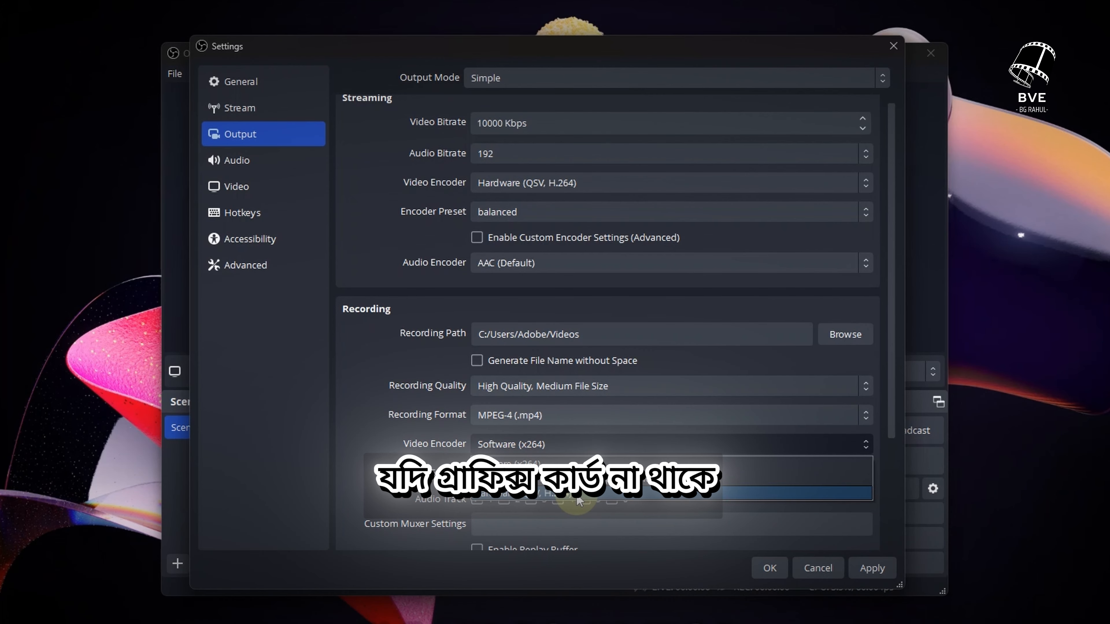
left_click(559, 463)
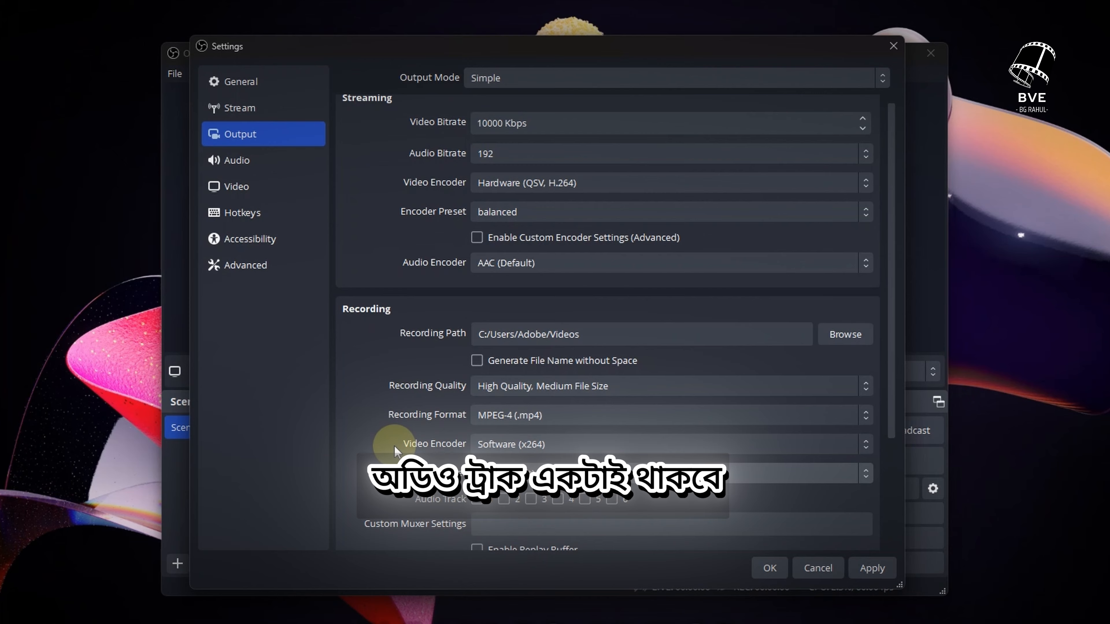
scroll(394, 446, "down", 3)
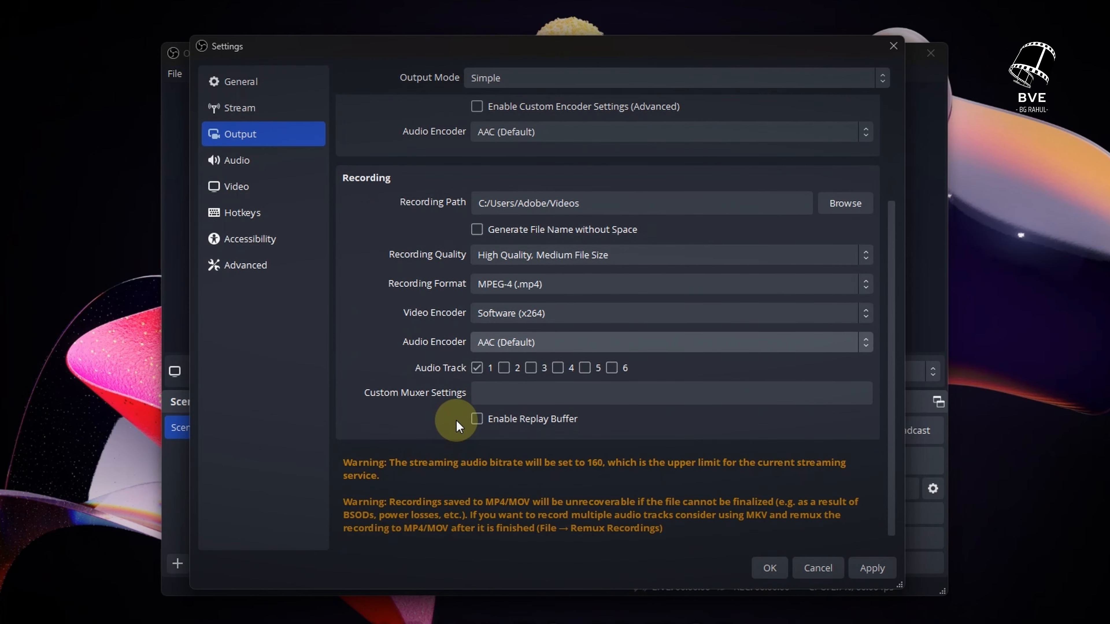
scroll(393, 402, "down", 1)
scroll(524, 393, "up", 4)
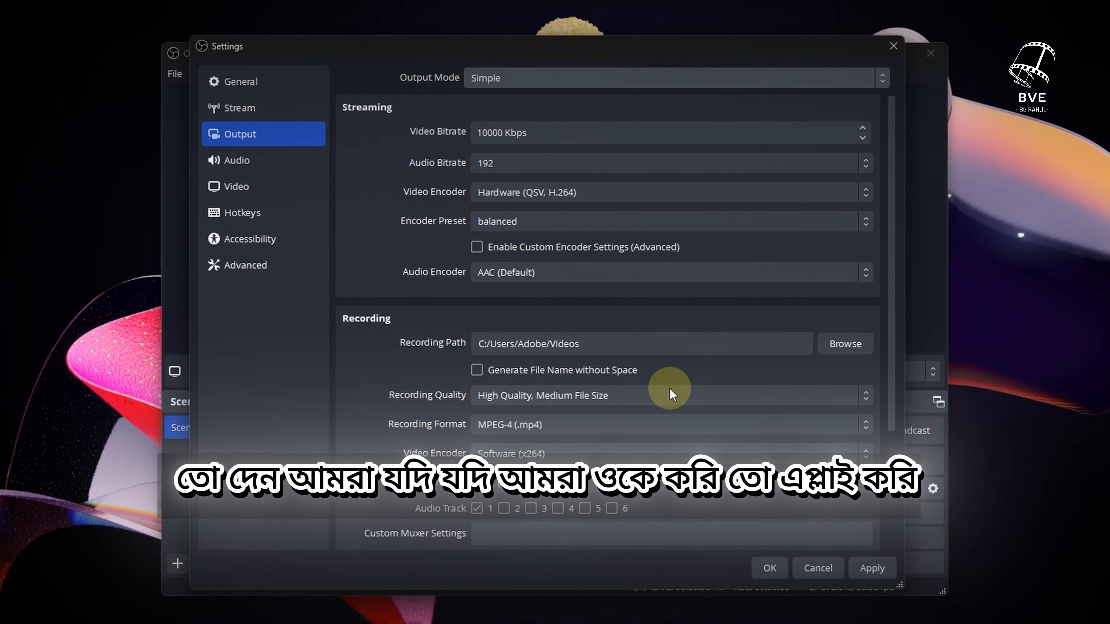
Apply the output settings and close the Settings dialog with OK
left_click(873, 571)
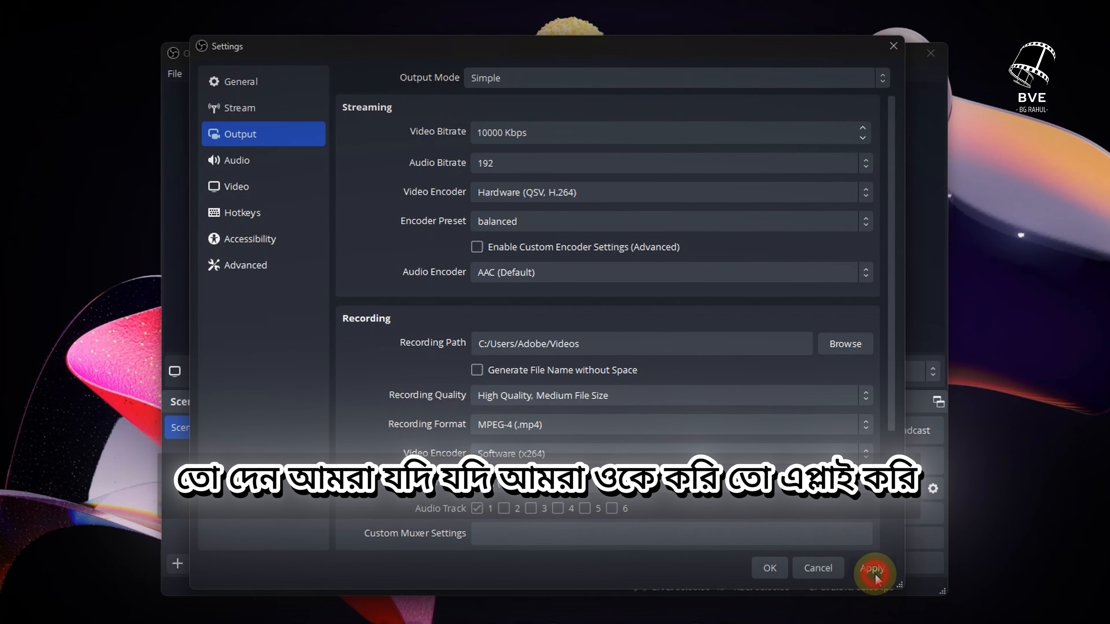
left_click(783, 571)
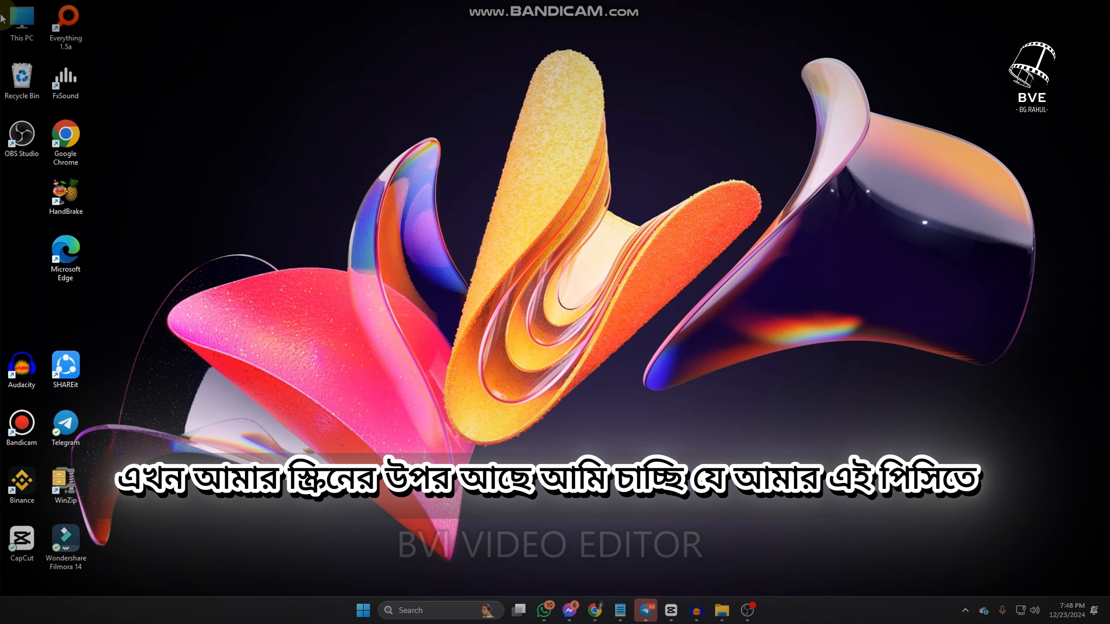
Empty the Recycle Bin from the desktop, confirming the permanent deletion
right_click(17, 78)
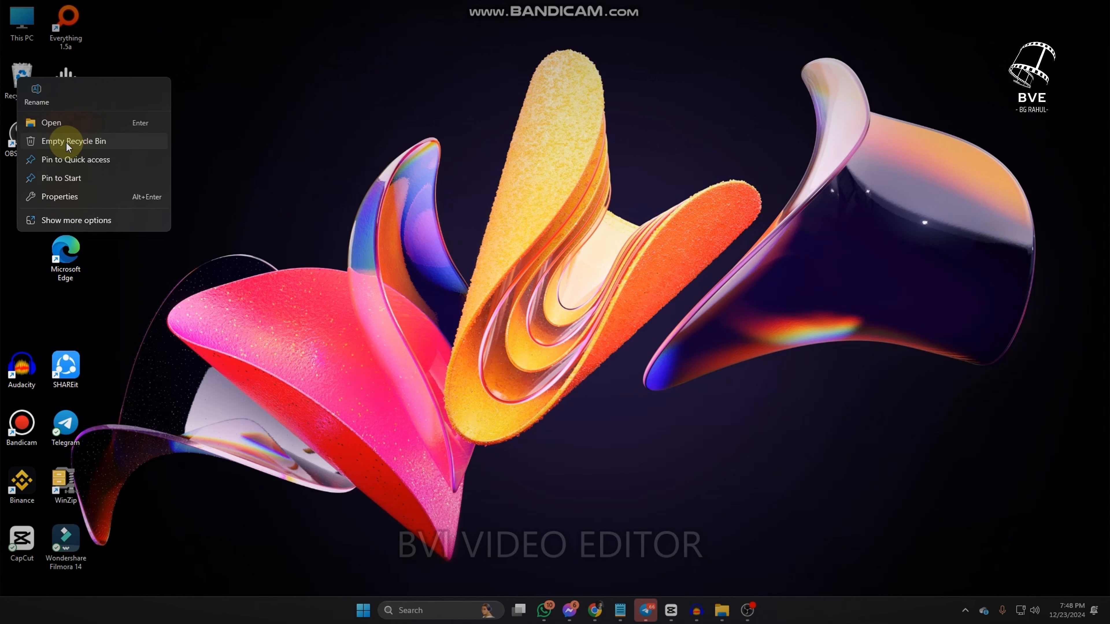
left_click(97, 143)
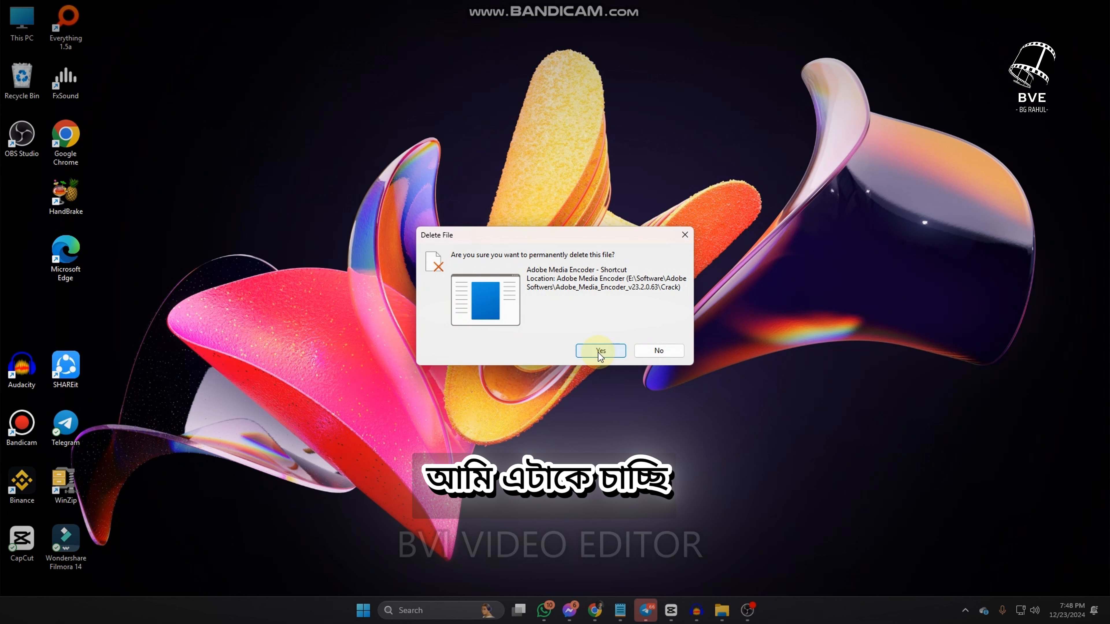
left_click(600, 352)
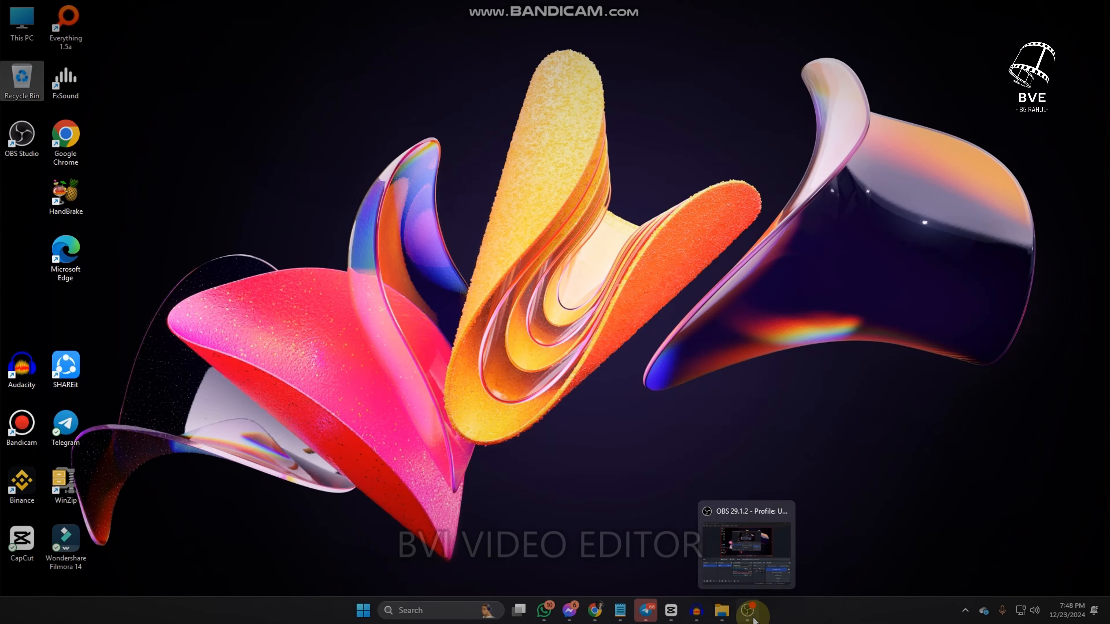
Bring the OBS window back, stop the running recording, and minimize OBS
left_click(748, 610)
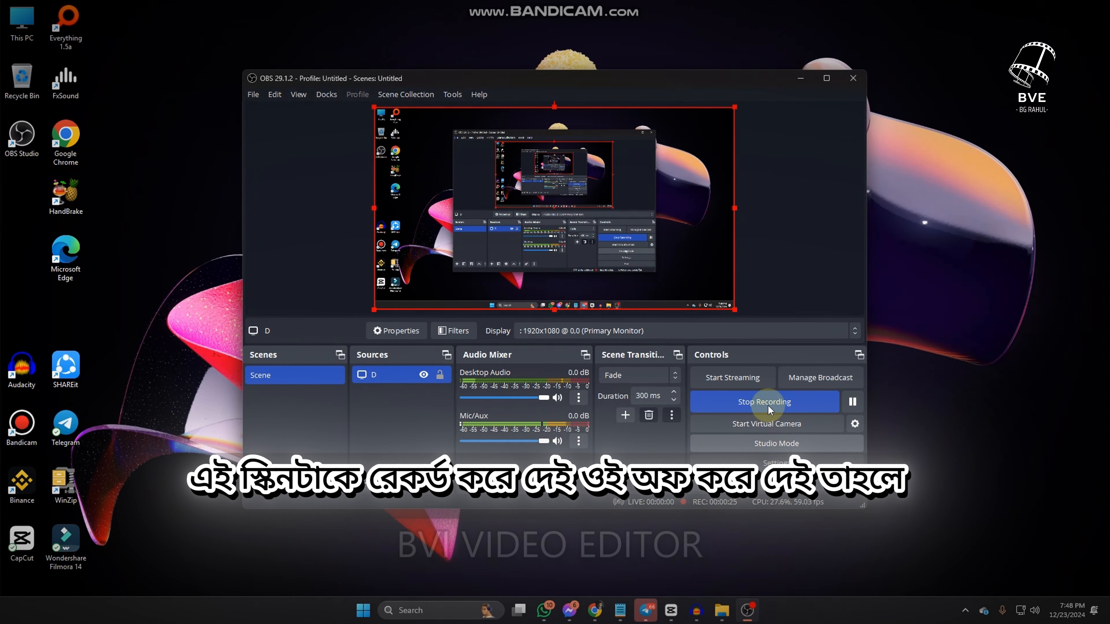
left_click(769, 406)
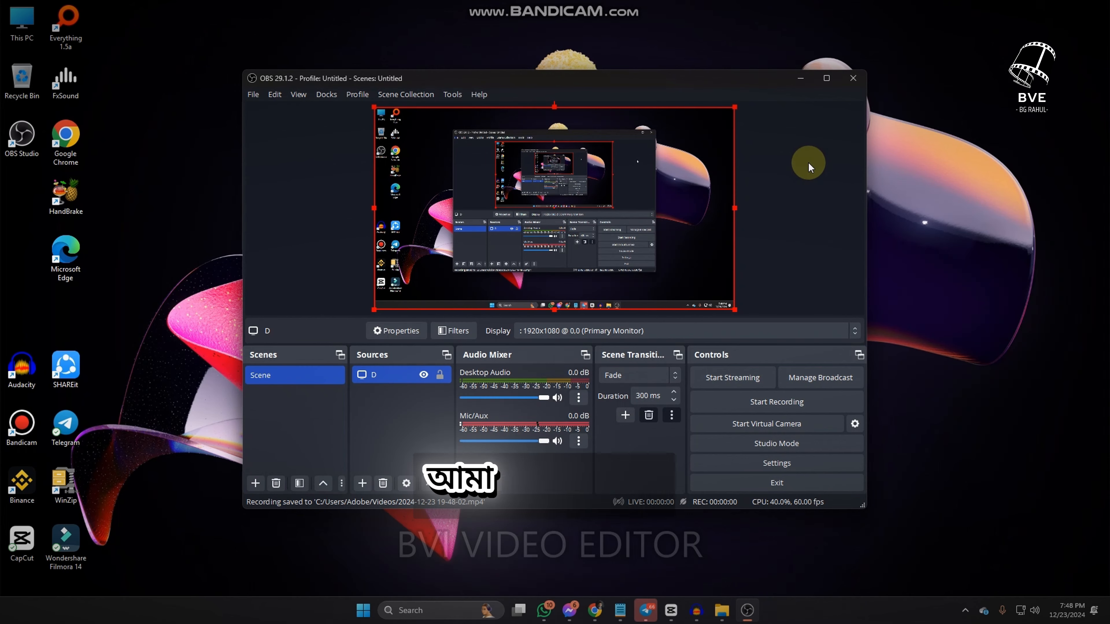
left_click(800, 78)
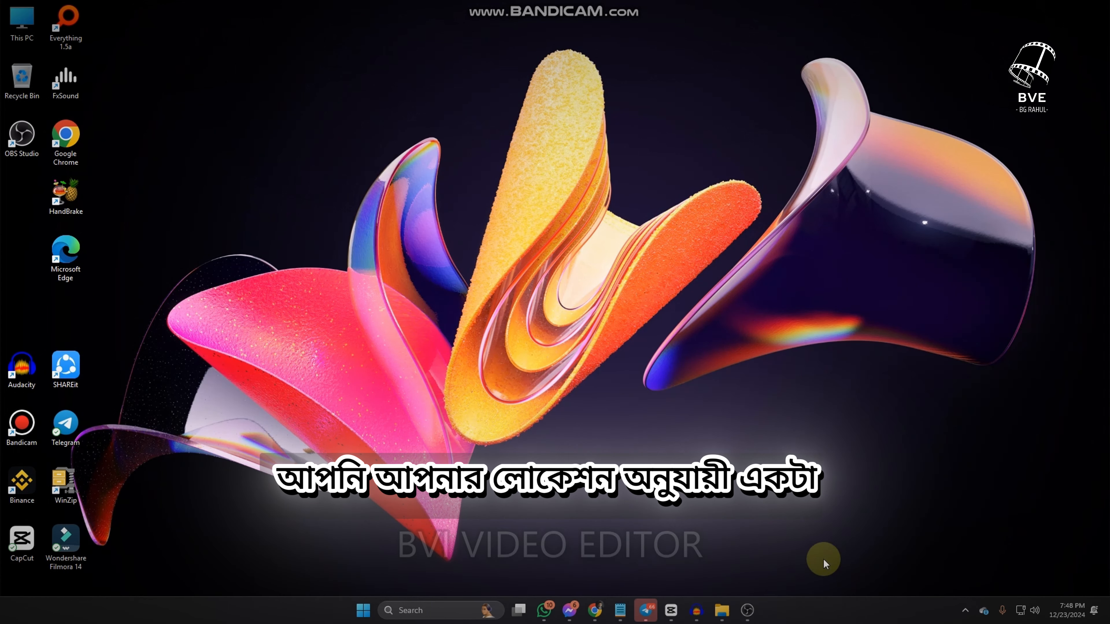
double_click(23, 21)
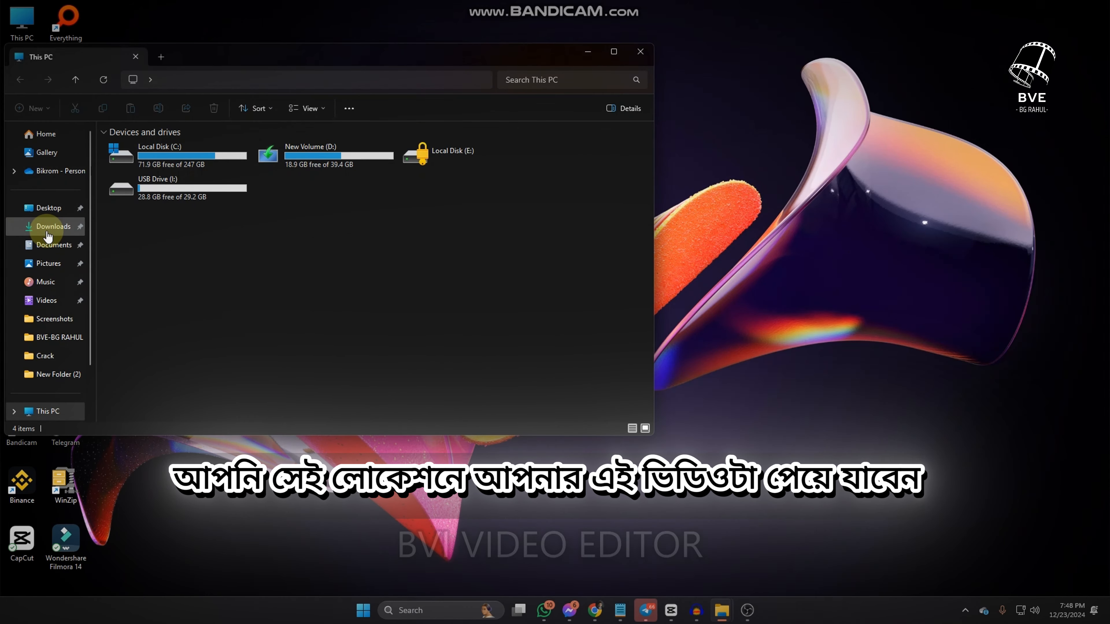
left_click(46, 301)
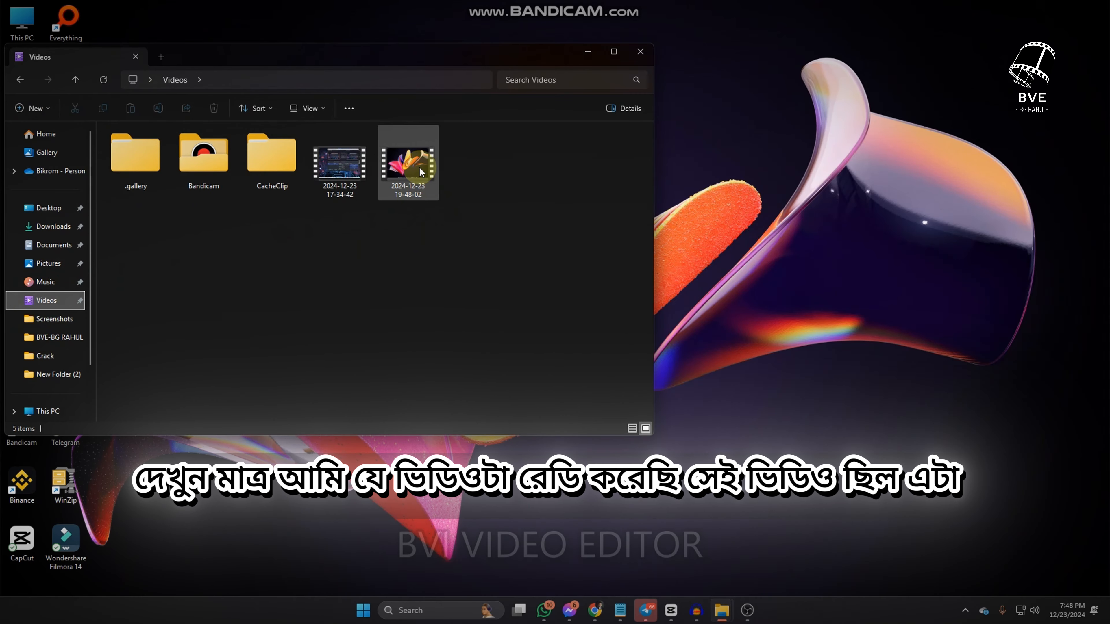
double_click(418, 167)
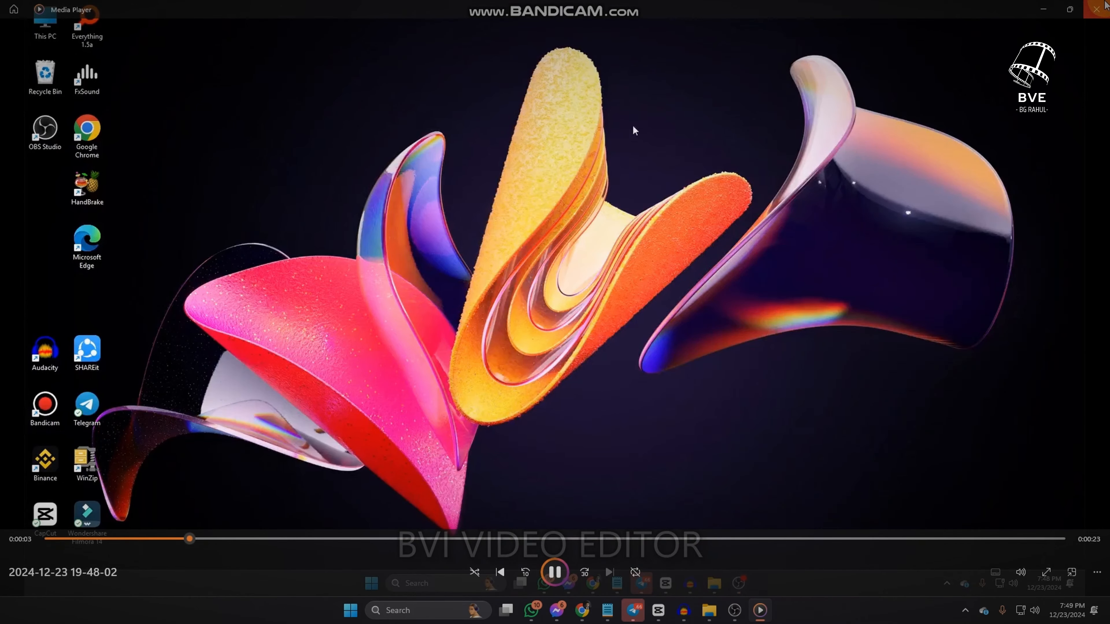
left_click(1098, 8)
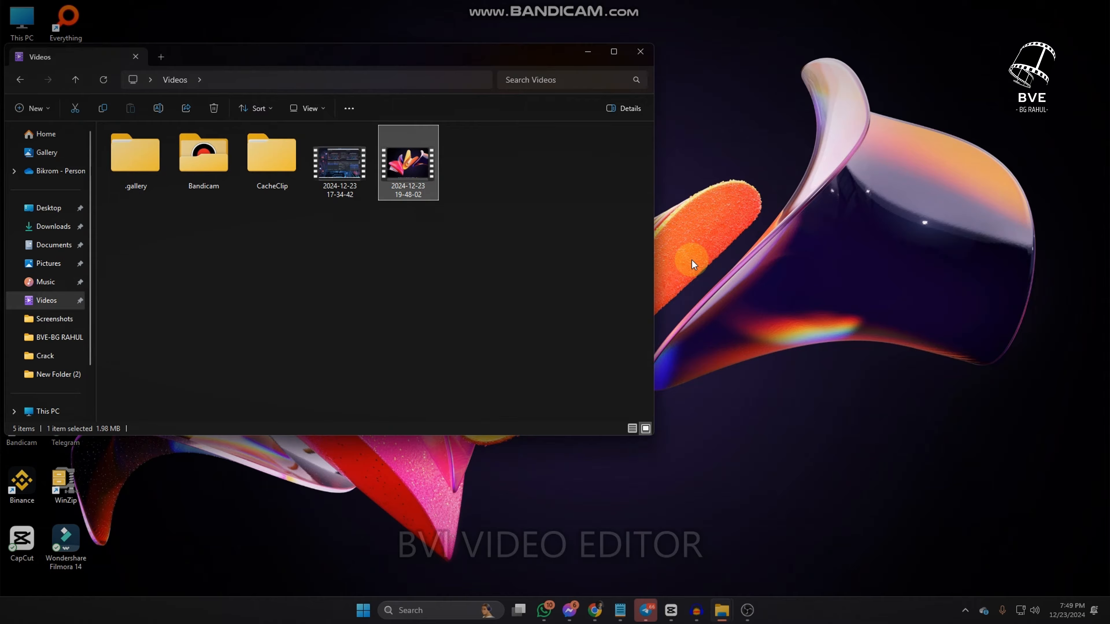